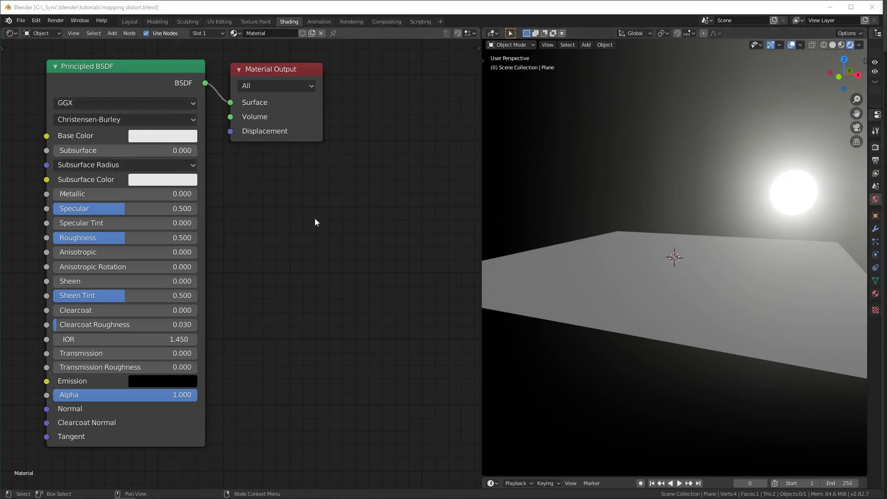
Delete the Principled BSDF node from the material
click(123, 84)
key(x)
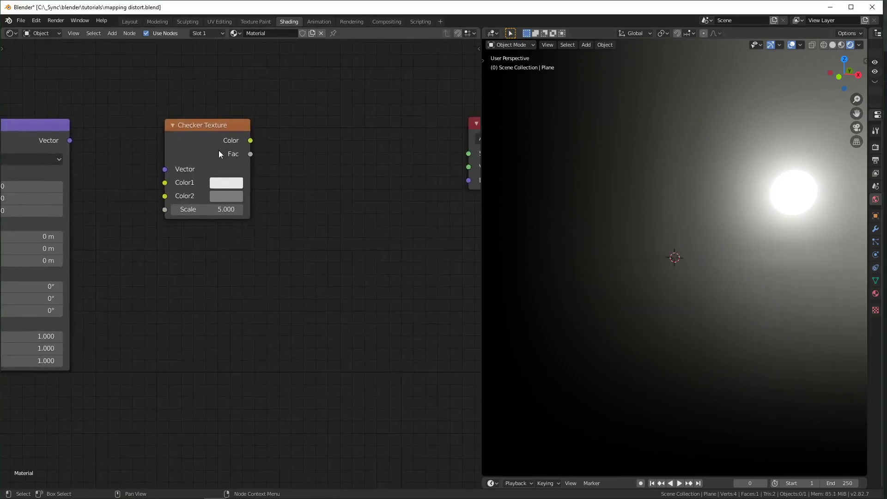
Link the Object coordinates through the Mapping and Checker Texture nodes to the Material Output, and view the plane from the top
scroll(291, 162, down, 4)
middle_drag(115, 187, 136, 200)
scroll(135, 211, up, 1)
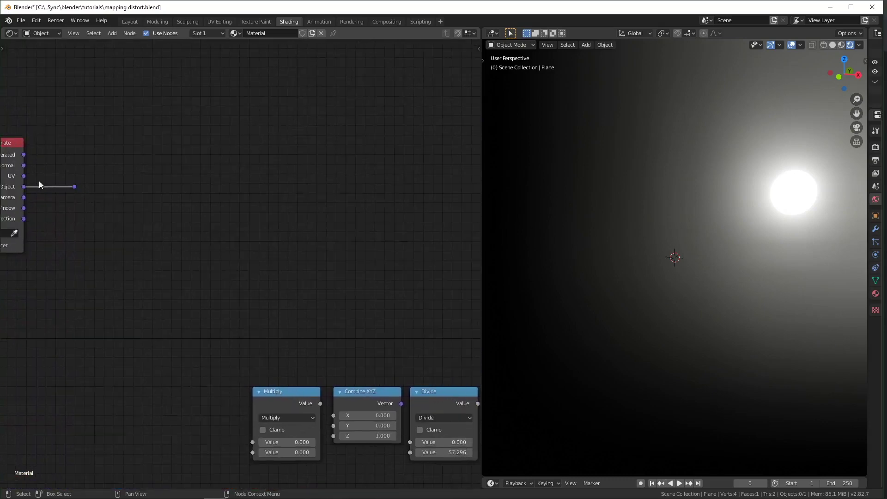
scroll(229, 260, down, 3)
alt+right_drag(60, 217, 414, 231)
middle_drag(418, 231, 268, 234)
alt+right_drag(256, 214, 356, 217)
middle_drag(380, 220, 246, 229)
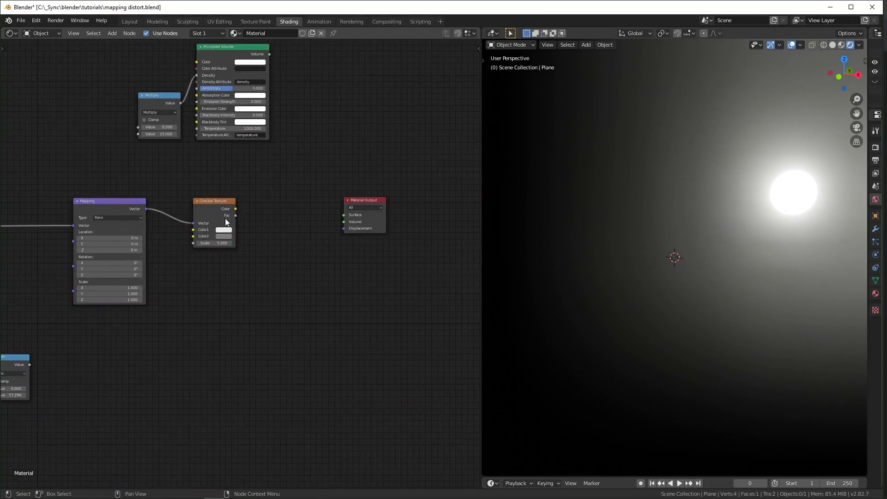
alt+right_drag(226, 223, 348, 214)
key(KP_7)
scroll(118, 155, up, 4)
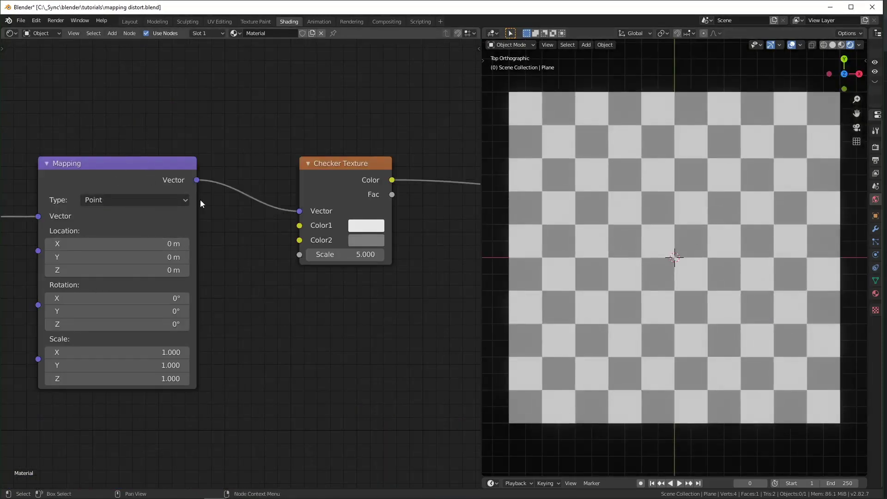
Try shifting the checker pattern with the Mapping node's values, and reset the node to its defaults
drag(122, 242, 146, 271)
right_click(158, 271)
drag(176, 298, 176, 298)
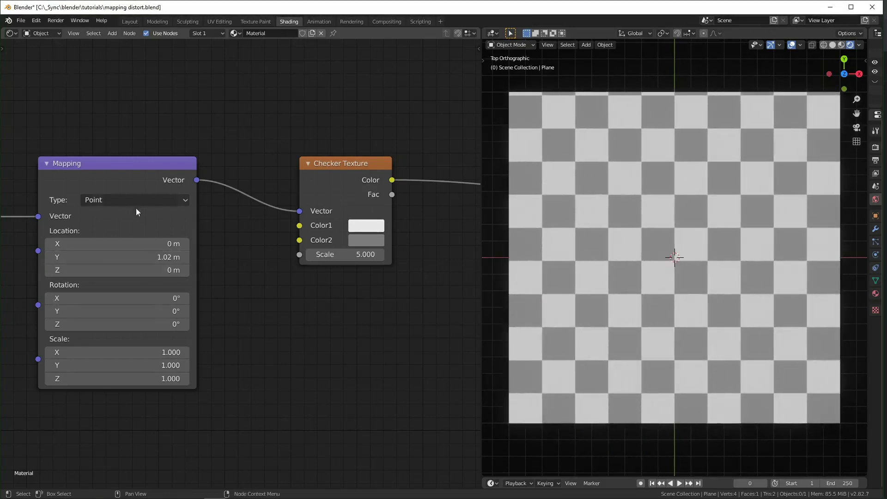
key(BackSpace)
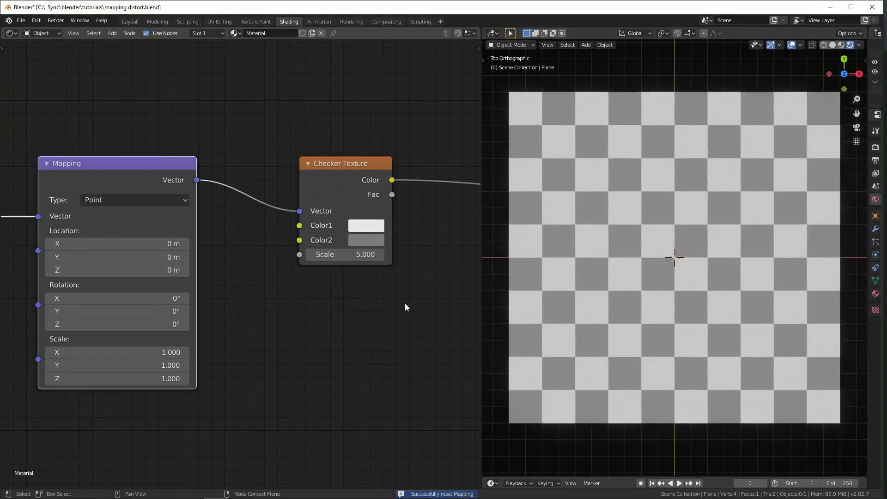
Move the Multiply and Principled Volume nodes closer above the Checker Texture's output link, and preview the Checker Texture
middle_drag(422, 303, 201, 316)
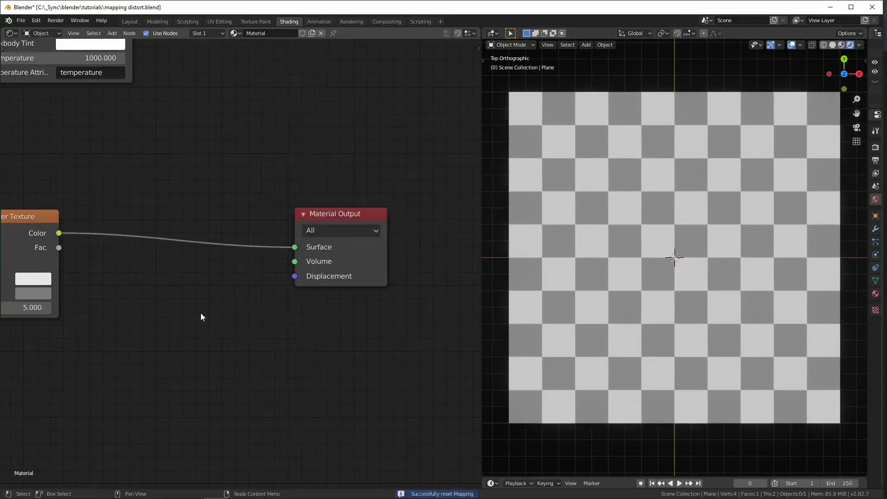
scroll(200, 312, down, 4)
middle_drag(177, 276, 177, 319)
scroll(149, 226, down, 4)
middle_drag(84, 220, 129, 223)
key(g)
click(229, 254)
scroll(229, 255, up, 5)
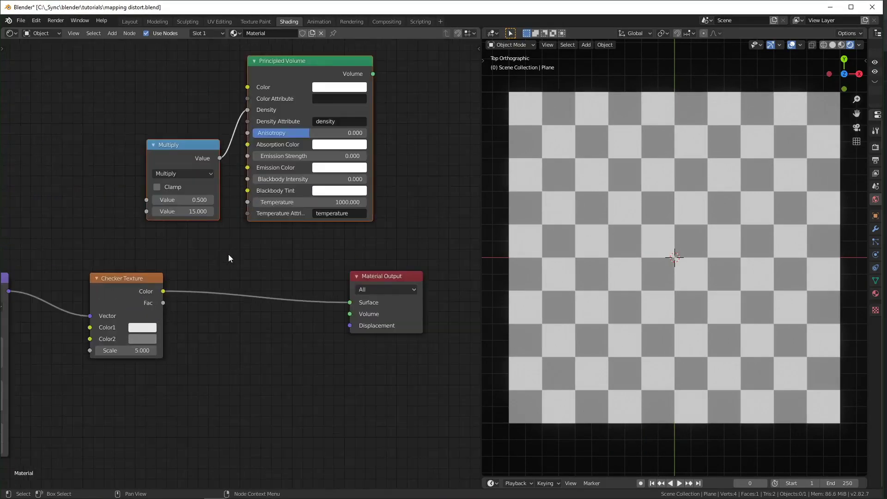
ctrl+shift+click(146, 288)
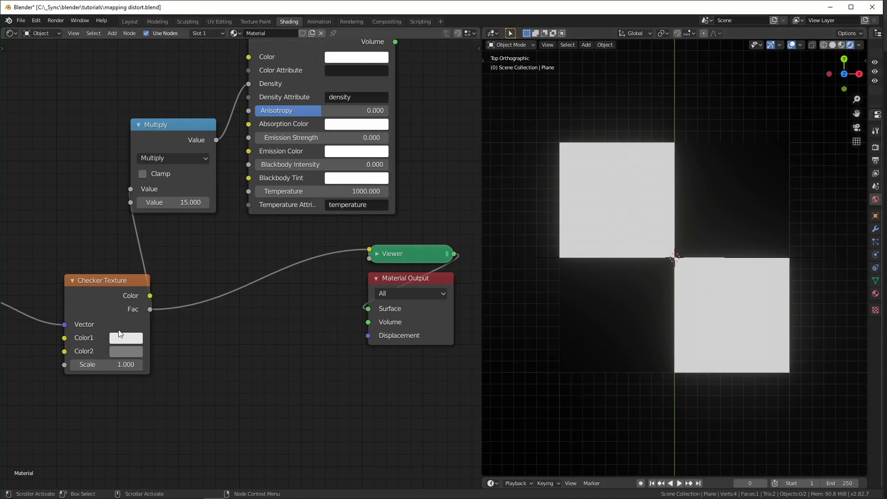
Try adjusting the Mapping node's values on the volumetric checker pattern
middle_drag(407, 72, 398, 79)
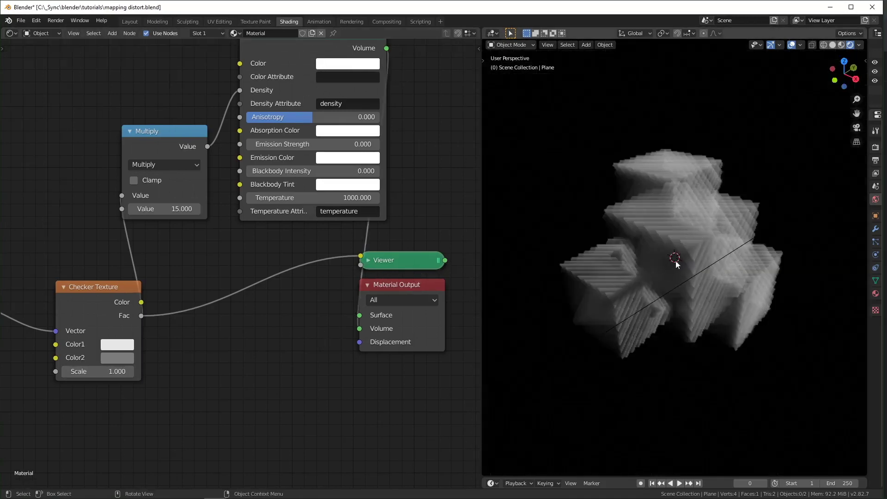
middle_drag(187, 303, 447, 234)
mouse_move(161, 322)
mouse_down()
mouse_move(226, 321)
mouse_move(160, 321)
mouse_up()
shift+drag(154, 357, 178, 357)
right_click(178, 357)
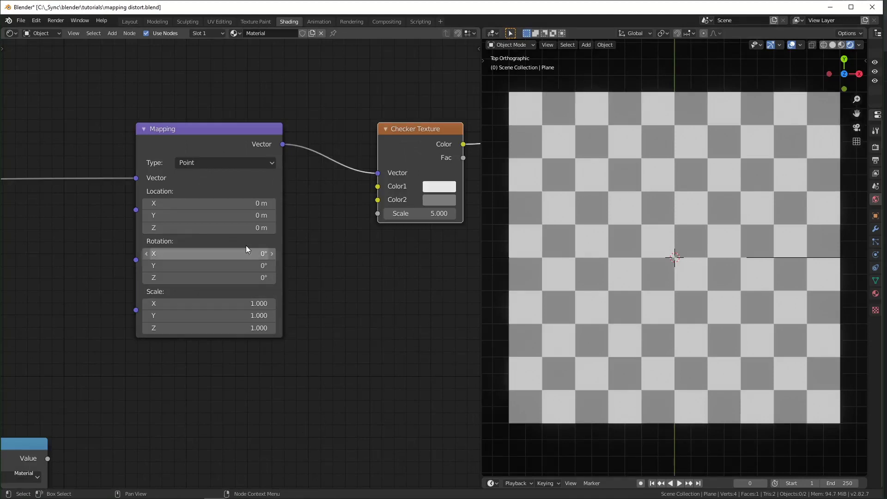
Try changing the Mapping node's Y location and its rotation on the flat checker pattern
drag(207, 219, 217, 219)
right_click(217, 219)
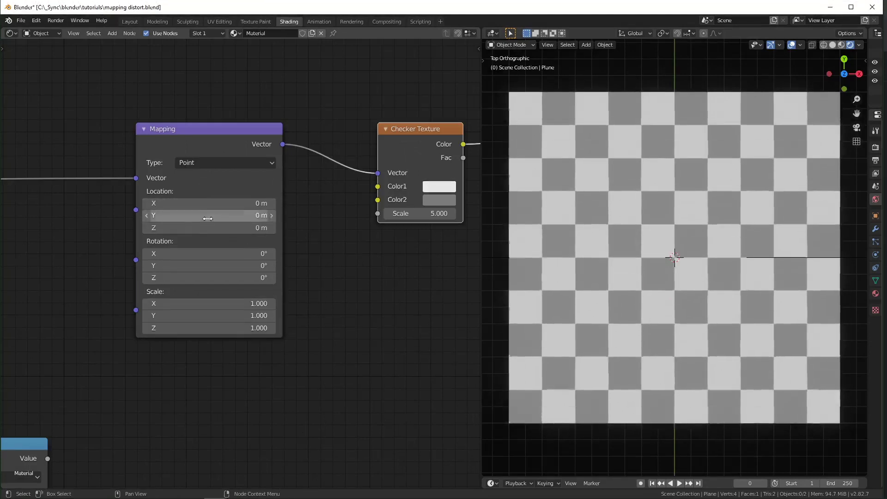
mouse_move(228, 269)
shift+mouse_down()
mouse_move(232, 278)
mouse_move(300, 277)
mouse_move(205, 278)
mouse_move(226, 277)
shift+mouse_up()
right_click(235, 267)
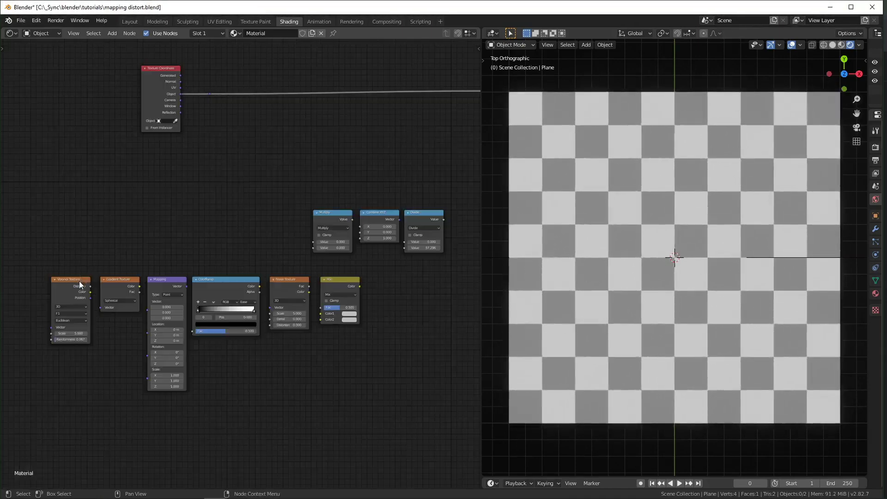
Move the Voronoi Texture node up beside the coordinate link and feed the Object coordinates into its Vector input
scroll(79, 282, up, 5)
scroll(76, 269, down, 3)
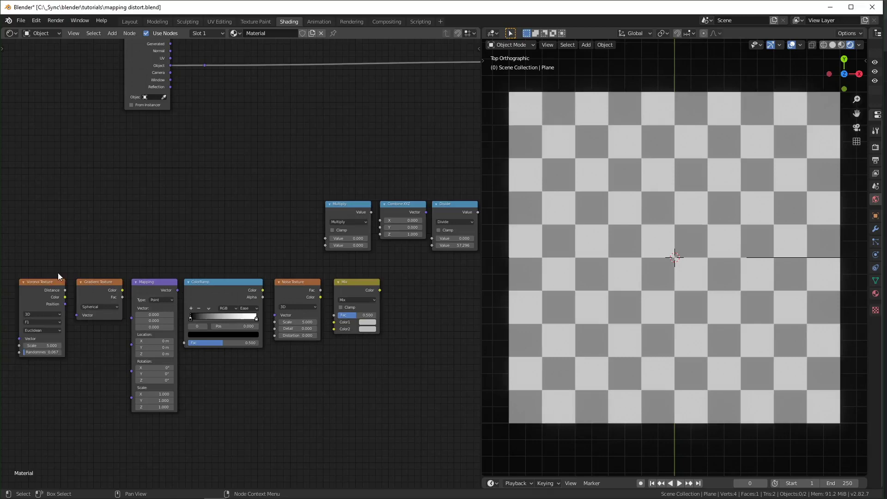
drag(48, 283, 326, 100)
middle_drag(326, 101, 183, 179)
drag(63, 145, 159, 234)
Preview the Voronoi Texture's Color output and set its Randomness to 0
ctrl+shift+click(190, 182)
ctrl+shift+click(179, 180)
scroll(179, 181, up, 2)
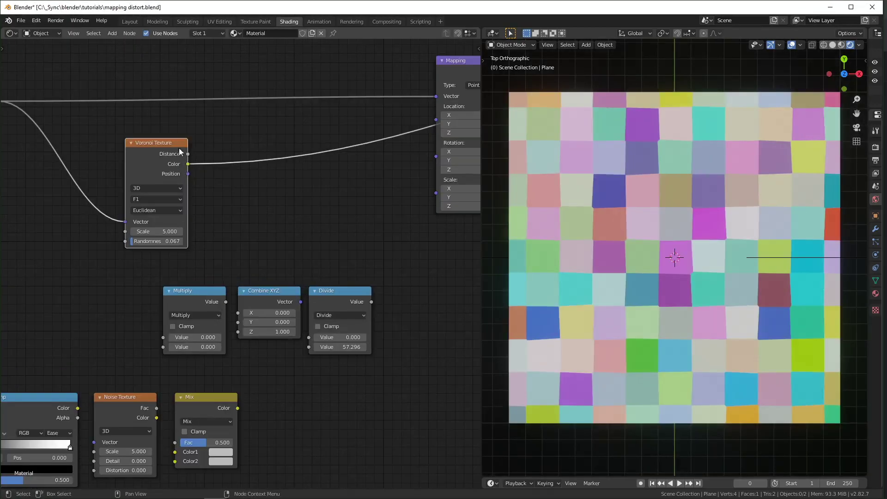
drag(174, 242, 135, 241)
Insert the Multiply node after the Voronoi Texture's Color output and set its second value to 1
middle_drag(387, 198, 362, 213)
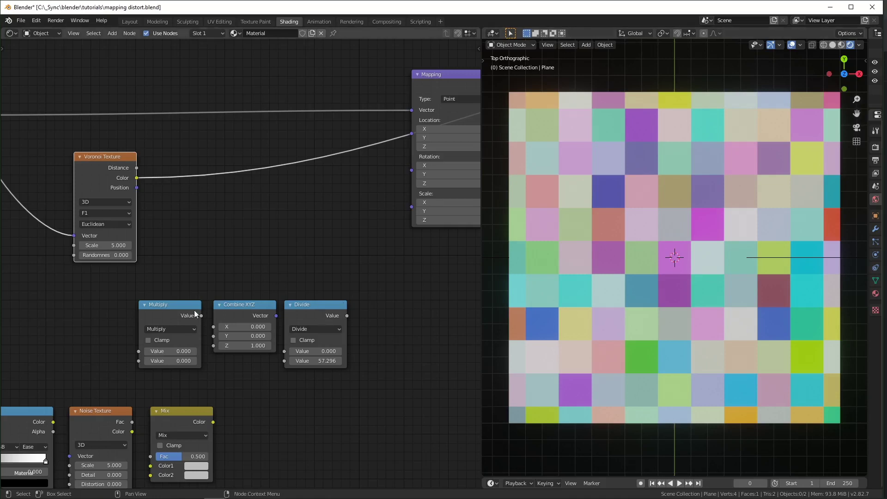
drag(194, 312, 212, 162)
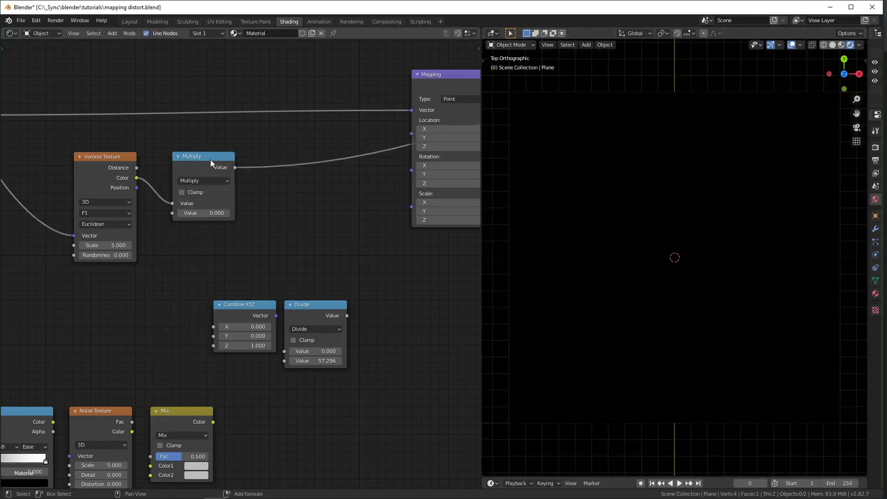
click(218, 212)
text(1)
key(Return)
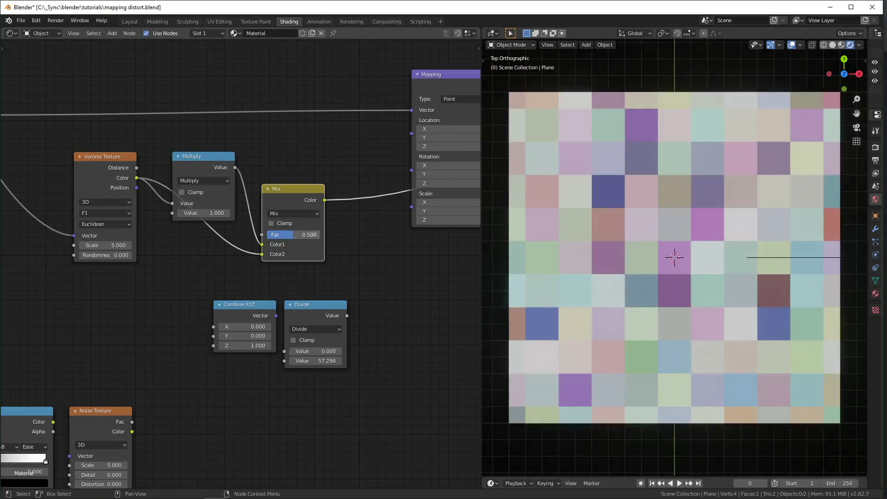
Try a Mix factor of about 0.55 between the Multiply output and the Voronoi color, and undo the mix
mouse_move(294, 235)
mouse_down()
mouse_move(267, 235)
mouse_move(320, 235)
mouse_move(267, 234)
mouse_move(320, 235)
mouse_move(296, 235)
mouse_up()
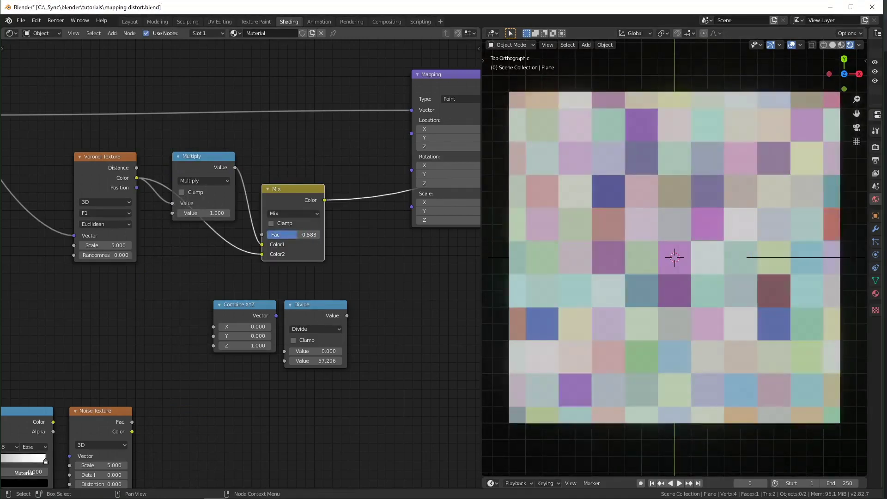
key(ctrl+z)
key(ctrl+z)
key(ctrl+z)
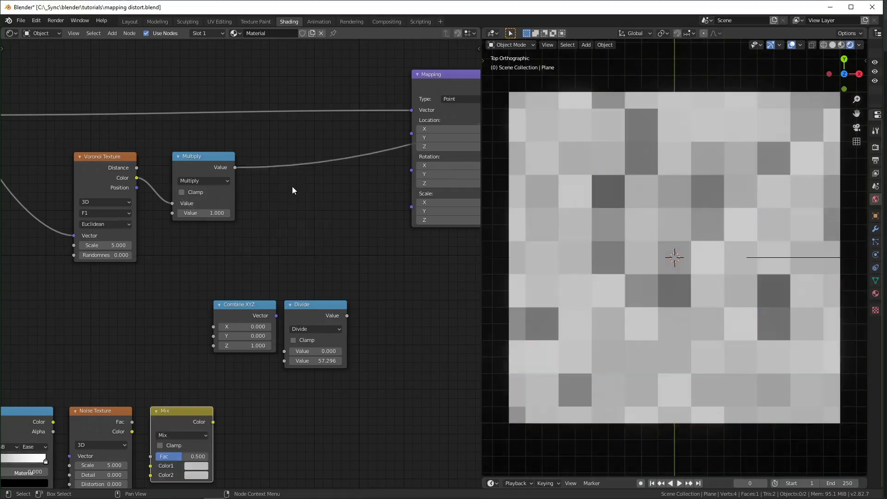
Connect the Multiply output to the Mapping node's Location and preview the Checker Texture
drag(235, 167, 412, 134)
middle_drag(437, 90, 154, 148)
scroll(241, 269, down, 3)
ctrl+shift+click(305, 190)
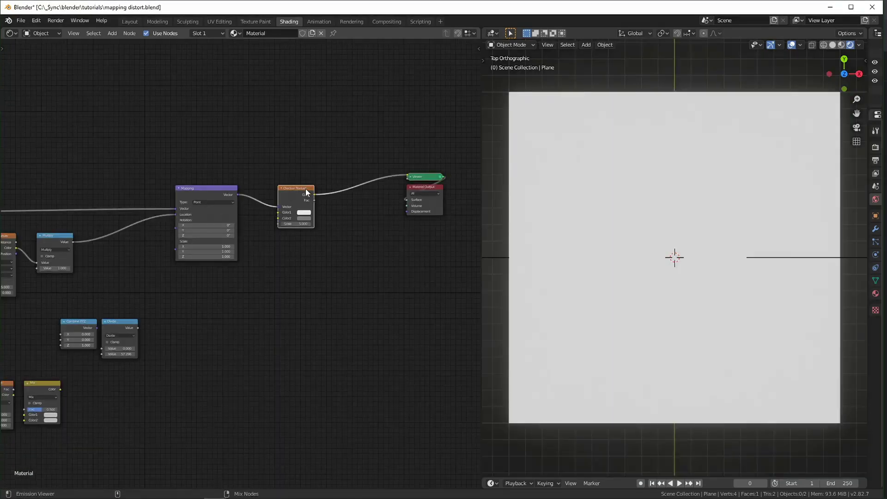
Set the Multiply node's second value to 0 and try small variations of it on the checker pattern
middle_drag(245, 261, 337, 260)
scroll(148, 269, up, 2)
click(149, 269)
text(0)
key(Return)
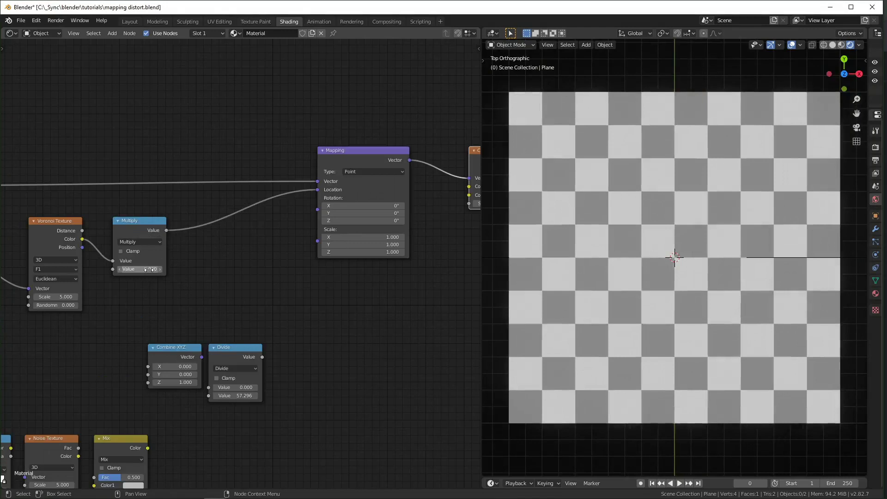
mouse_move(149, 270)
shift+mouse_down()
mouse_move(160, 269)
mouse_move(135, 269)
shift+mouse_up()
Preview the Multiply node's output and try varying its second value, both without and with Clamp enabled
ctrl+shift+click(143, 219)
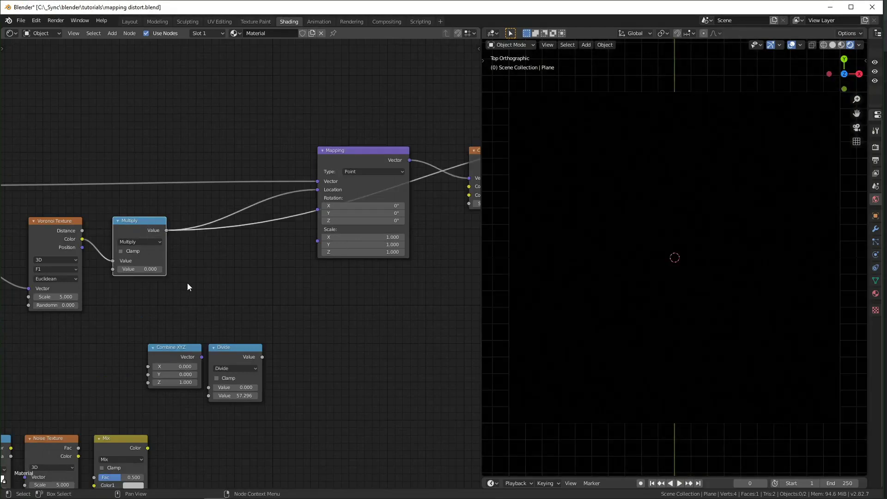
drag(148, 269, 156, 269)
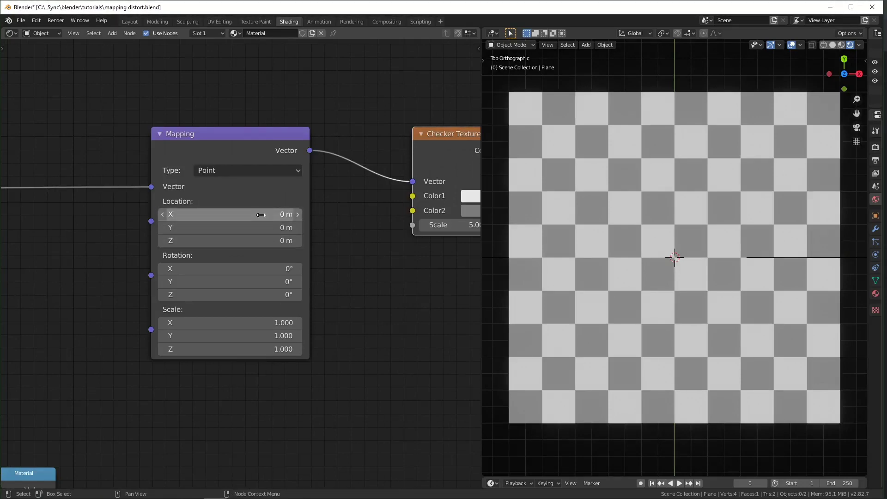
scroll(402, 300, down, 2)
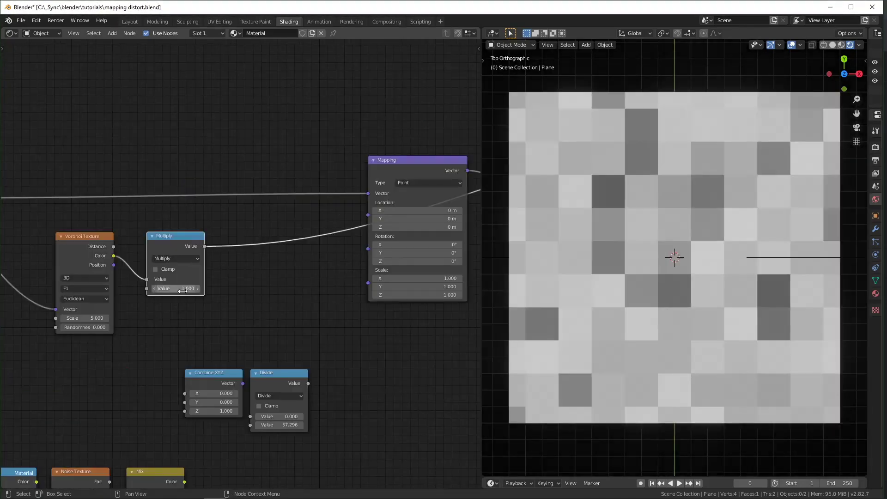
mouse_move(183, 291)
mouse_down()
mouse_move(202, 291)
mouse_move(183, 291)
mouse_up()
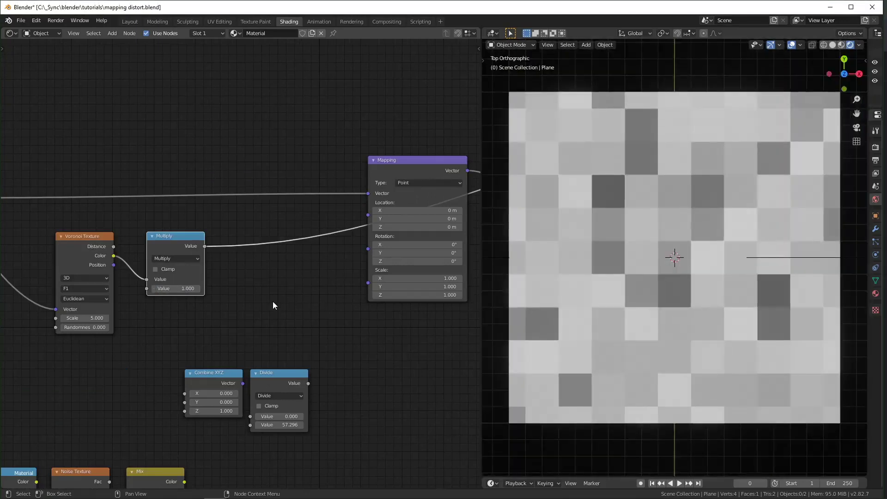
click(153, 270)
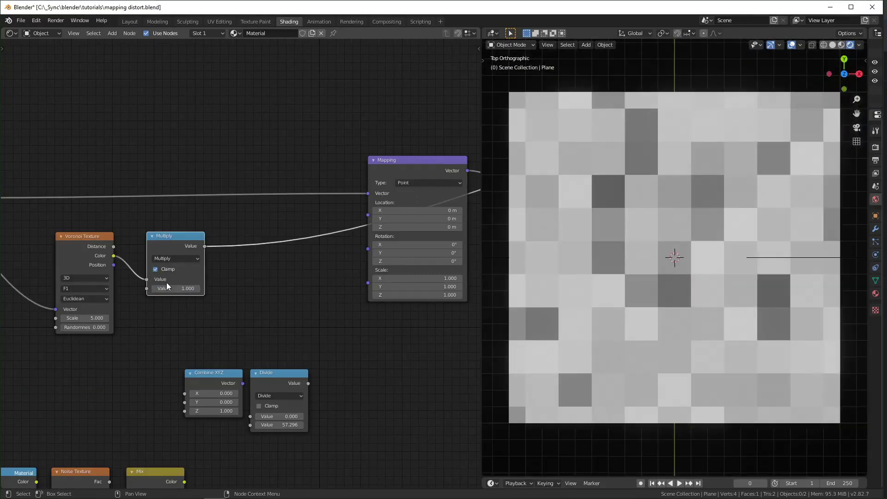
drag(176, 288, 207, 289)
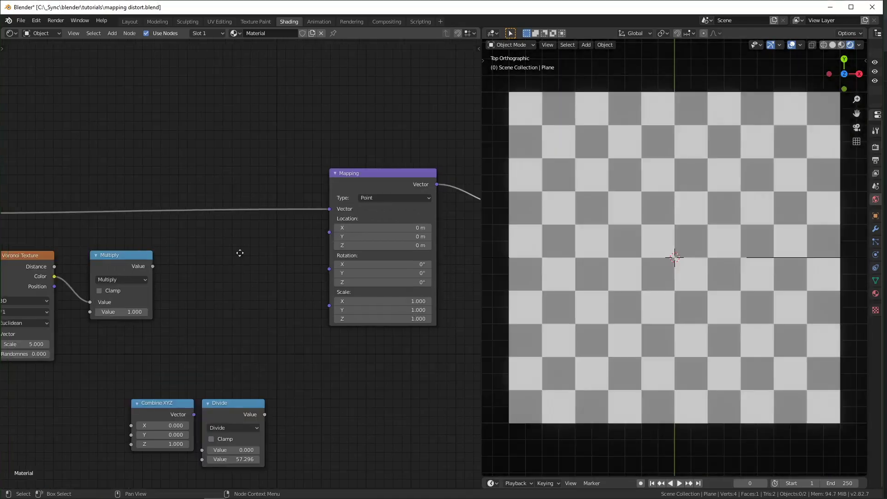
Try driving the Mapping node's Location directly with the Multiply output, and remove the link
middle_drag(240, 253, 235, 269)
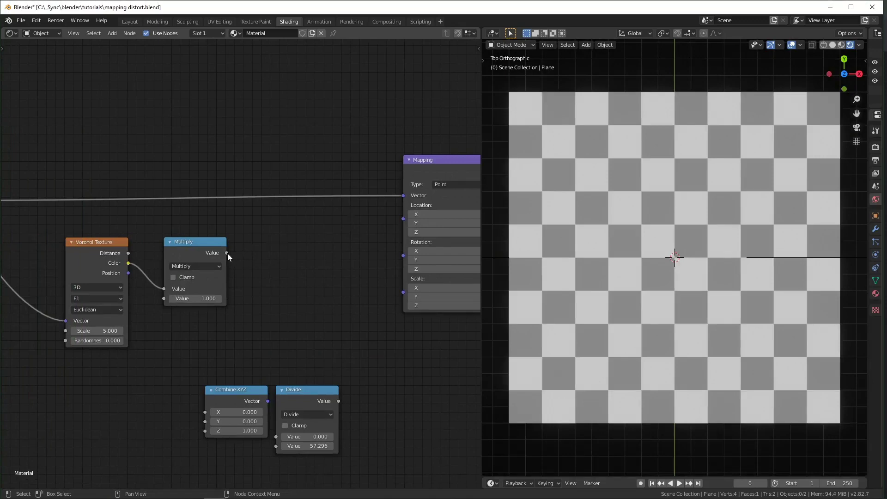
drag(227, 252, 406, 220)
mouse_move(204, 299)
mouse_down()
mouse_move(176, 299)
mouse_move(216, 298)
mouse_up()
right_click(215, 299)
middle_drag(349, 279, 296, 278)
drag(350, 205, 249, 377)
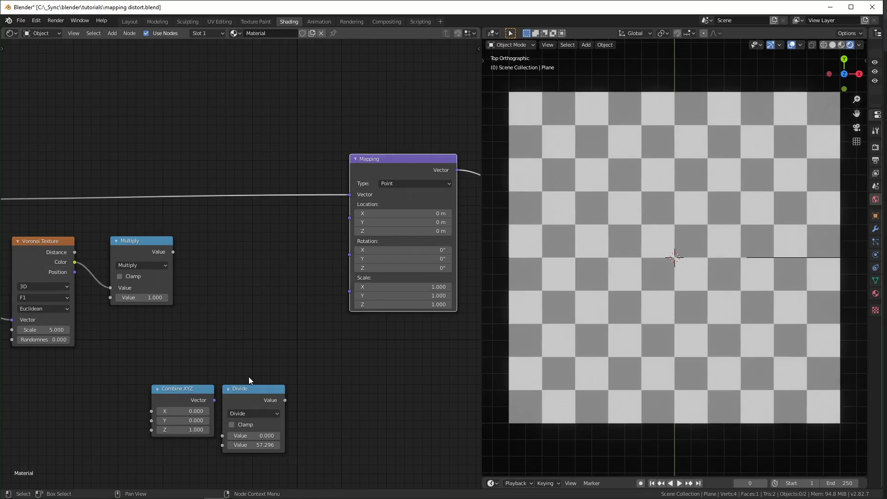
Place the Combine XYZ node before the Mapping node, routing the Multiply output into Y and the Vector output into Location
drag(172, 394, 274, 239)
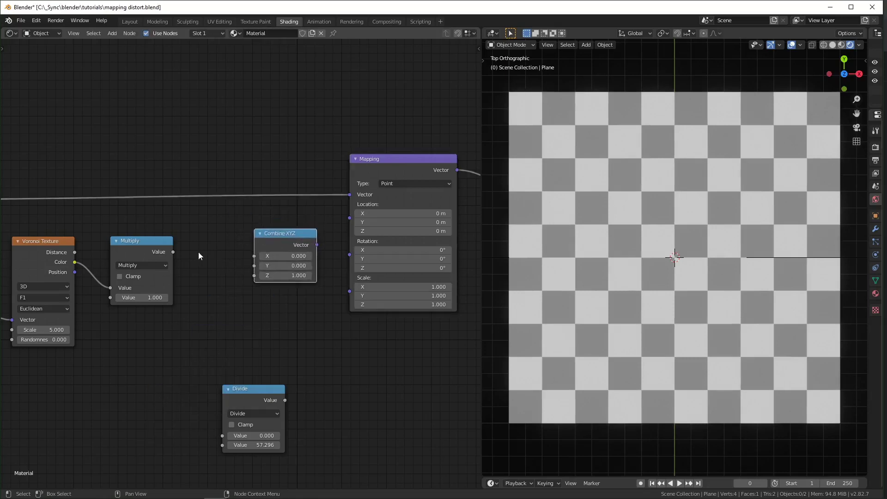
drag(174, 252, 236, 243)
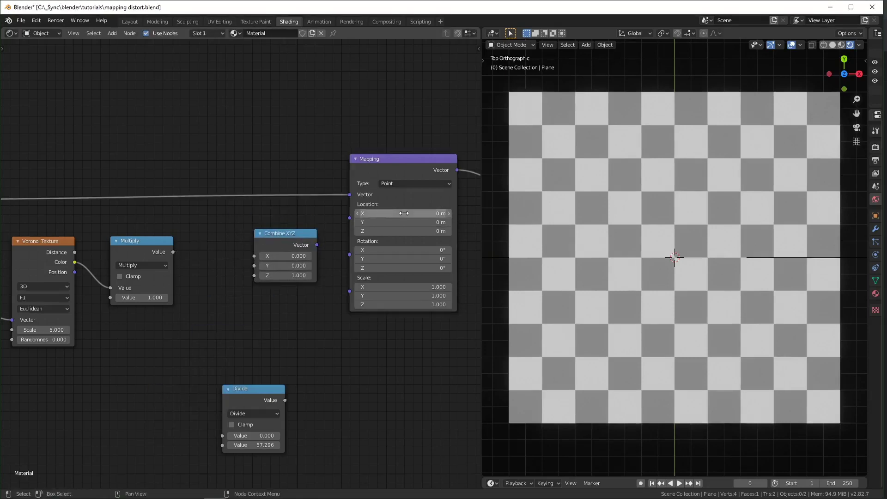
mouse_move(412, 224)
mouse_down()
mouse_move(427, 224)
mouse_move(413, 225)
mouse_up()
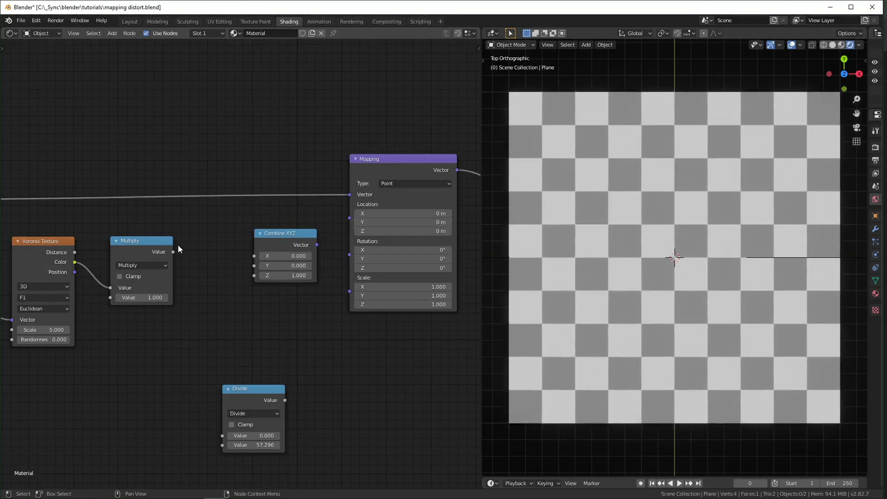
drag(173, 253, 254, 265)
drag(317, 245, 348, 218)
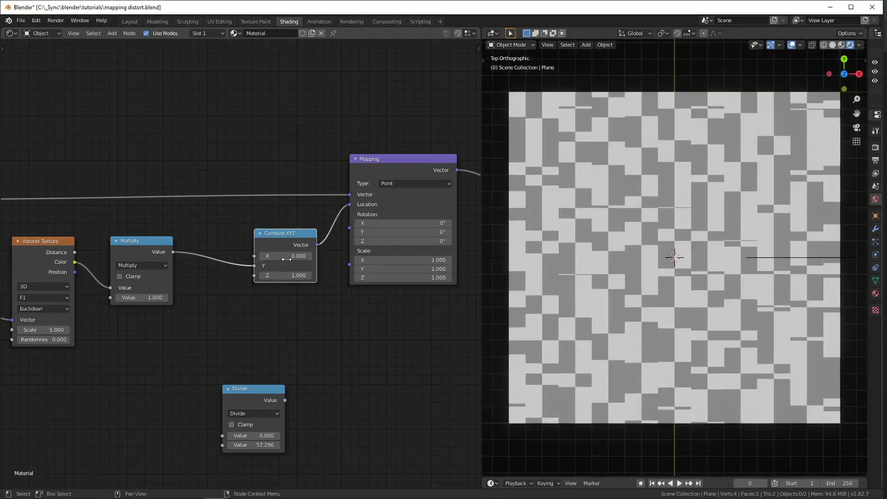
key(BackSpace)
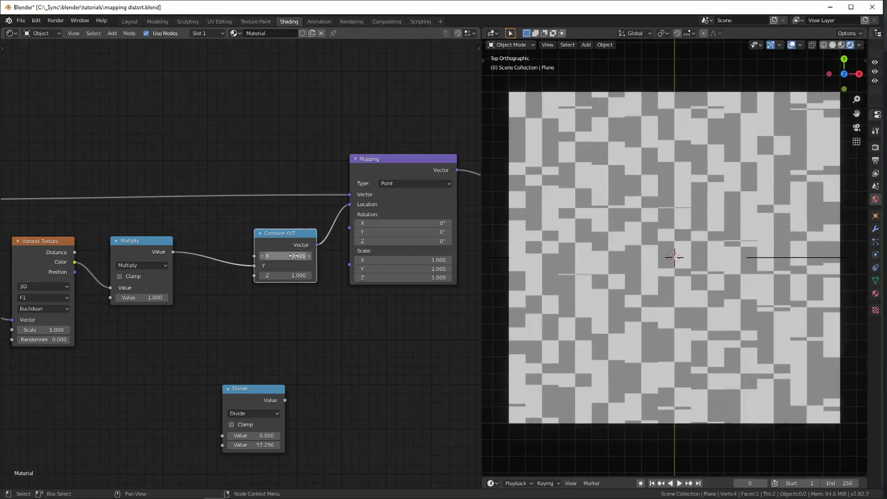
Reset the Multiply node's second value to 0, try slight changes to the Y distortion, and undo them
click(140, 298)
text(0)
key(Return)
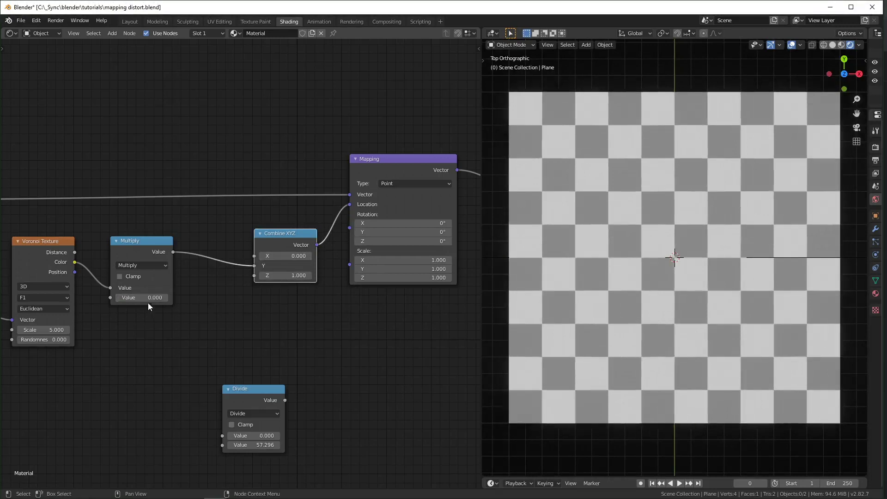
drag(138, 298, 160, 297)
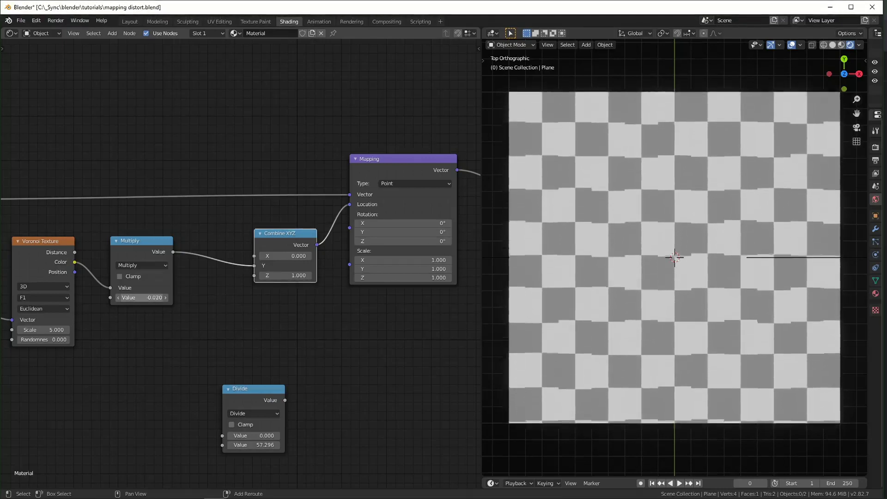
shift+drag(146, 298, 156, 298)
key(ctrl+z)
key(ctrl+z)
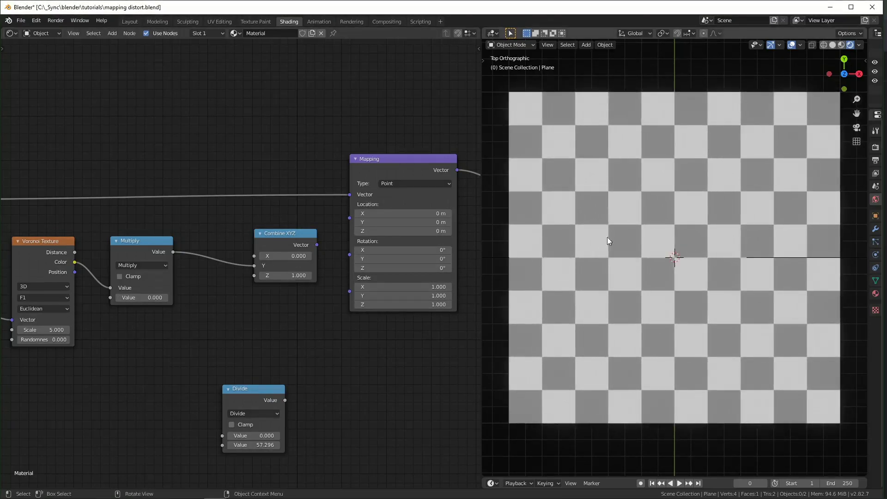
Reroute the Multiply output into Combine XYZ's Z and the Vector output into the Mapping node's Rotation, and try varying the multiplier
drag(401, 269, 435, 268)
right_click(416, 268)
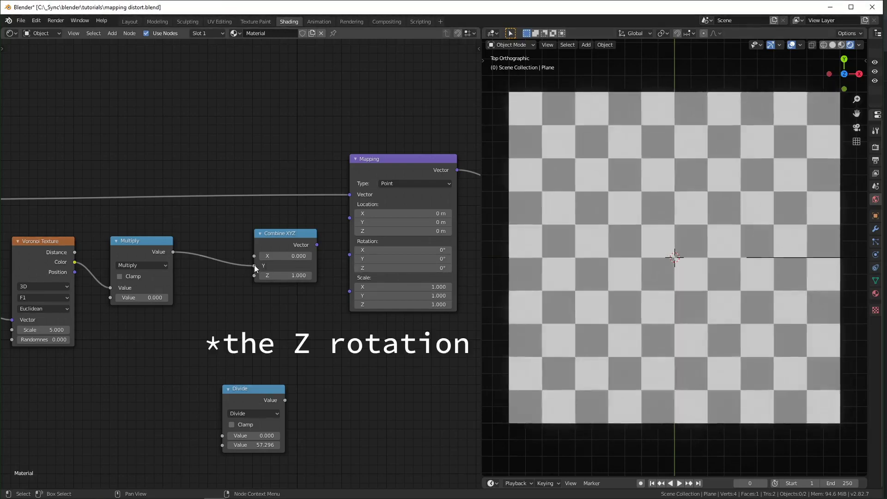
drag(255, 266, 192, 250)
drag(252, 277, 255, 276)
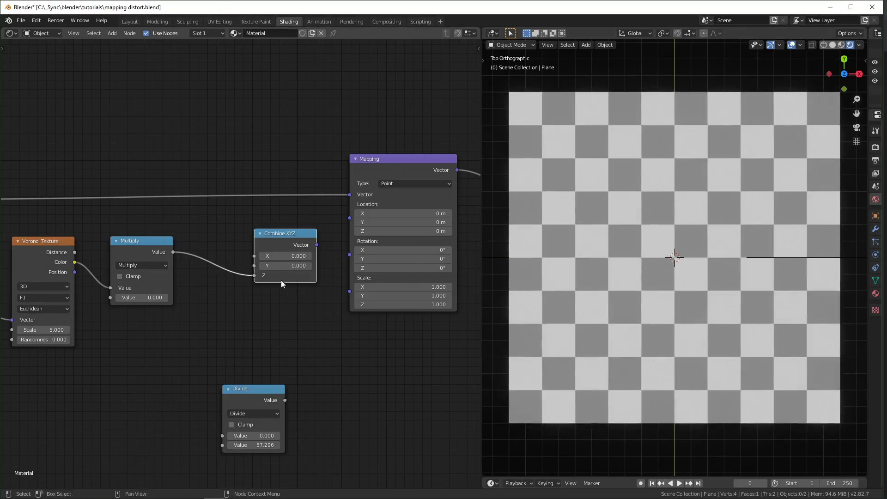
drag(317, 245, 351, 254)
mouse_move(143, 298)
mouse_down()
mouse_move(157, 297)
mouse_move(135, 298)
mouse_move(146, 297)
mouse_up()
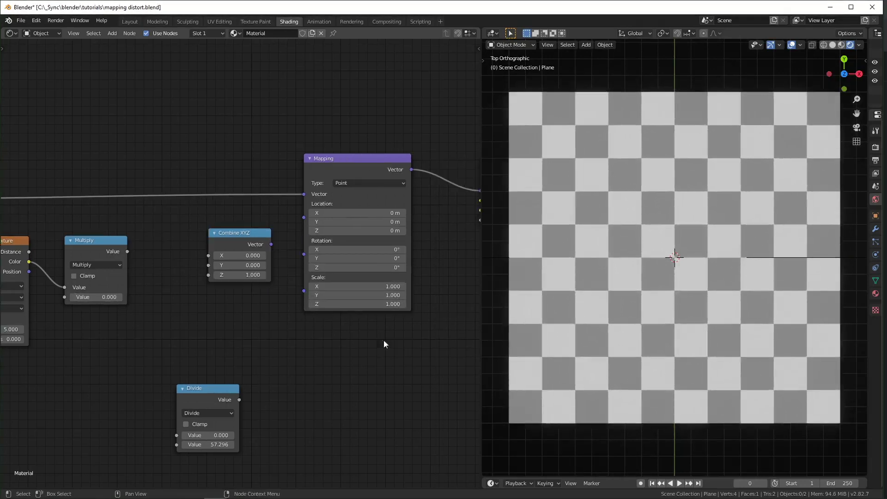
Place the Divide node before Combine XYZ, feeding Z, and vary its first value with 57.296 as divisor to rotate the checker
drag(353, 268, 351, 267)
drag(202, 390, 178, 320)
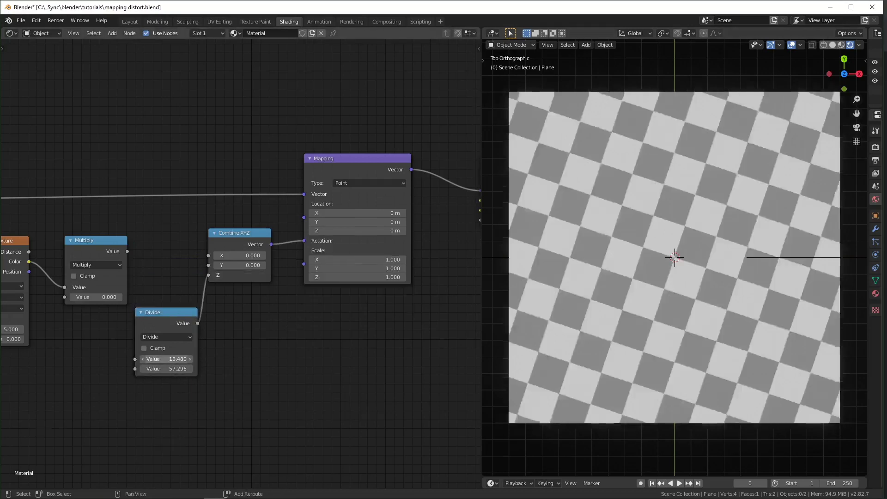
drag(166, 359, 213, 359)
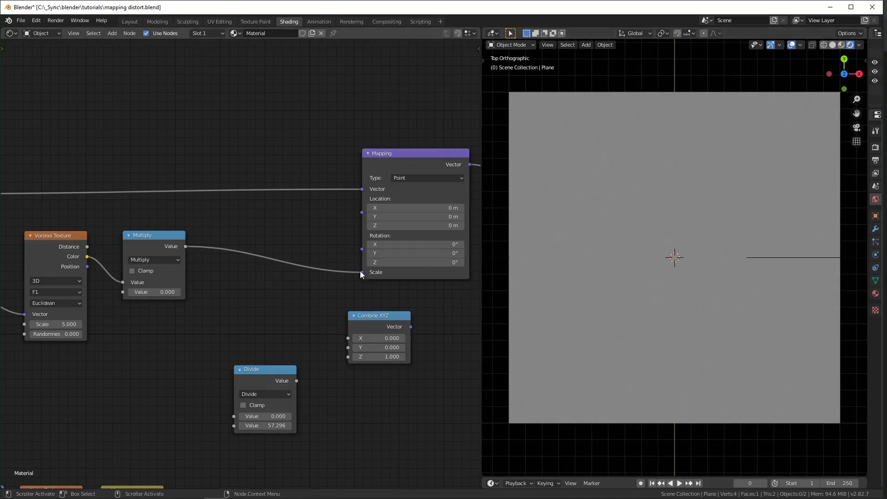
Move the unlinked Combine XYZ node below the Mapping node and relink the Multiply output to Scale
drag(362, 273, 162, 252)
drag(390, 314, 377, 336)
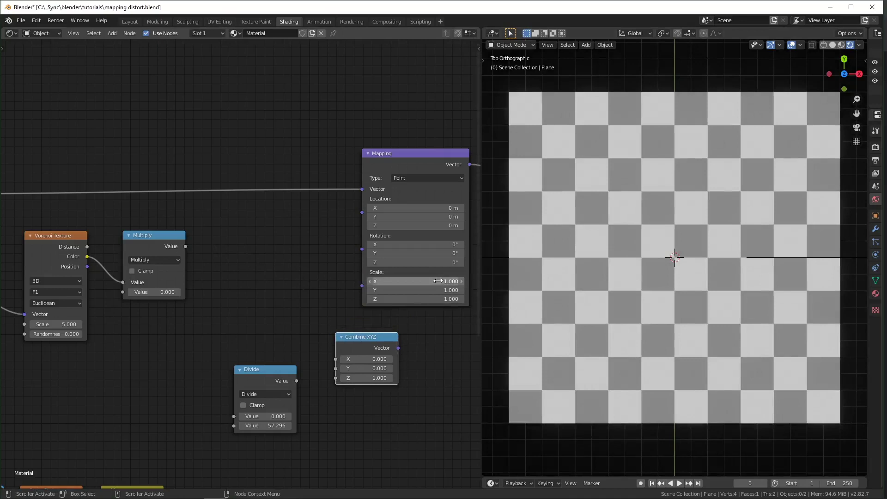
drag(185, 246, 363, 273)
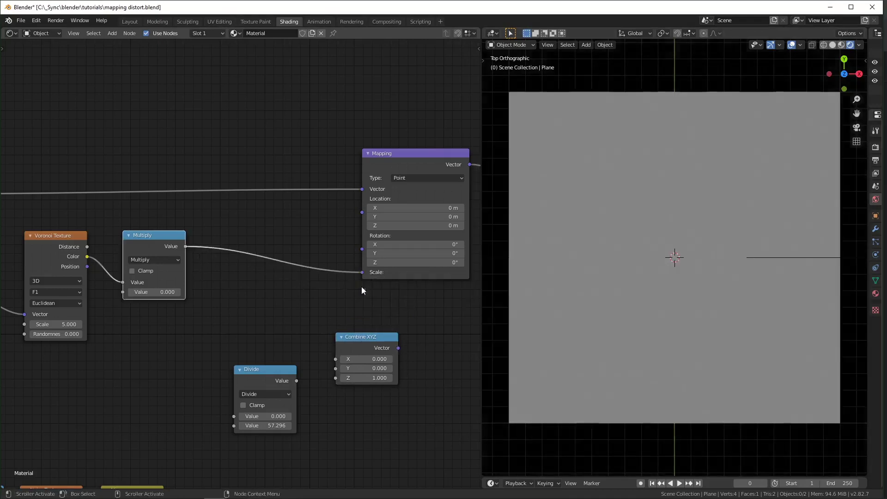
drag(160, 292, 160, 292)
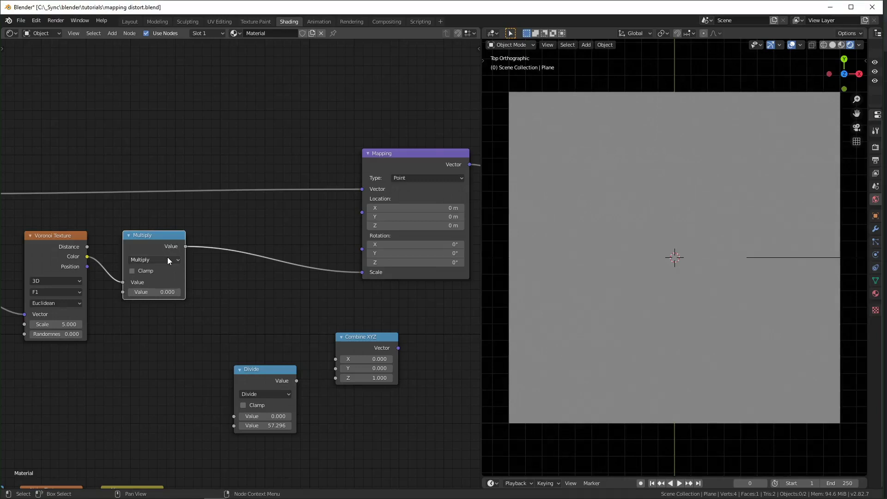
Switch the Multiply node to Multiply Add, preview its output, and vary its second value to distort the checker's scale
click(168, 260)
click(157, 331)
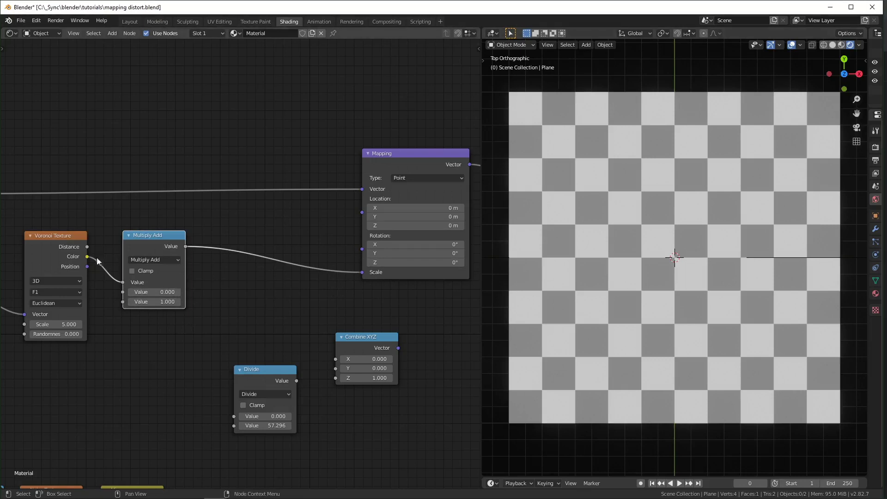
ctrl+shift+click(171, 240)
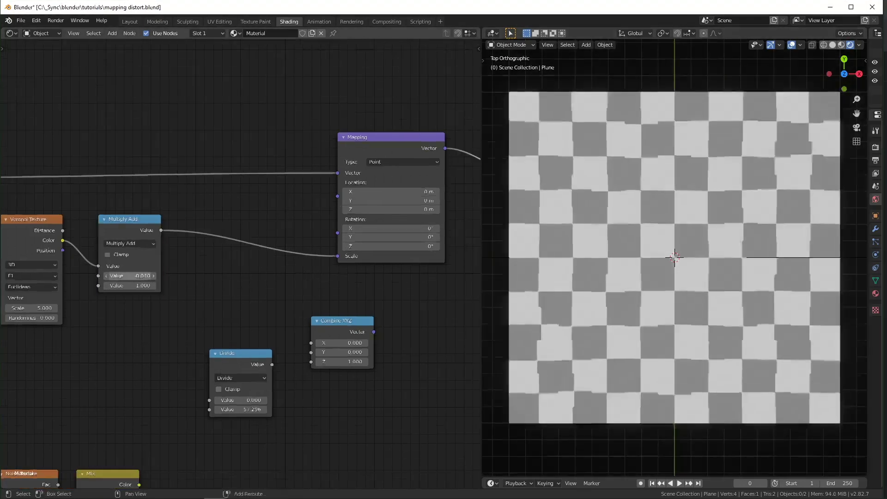
mouse_move(130, 276)
mouse_down()
mouse_move(144, 276)
mouse_move(116, 276)
mouse_up()
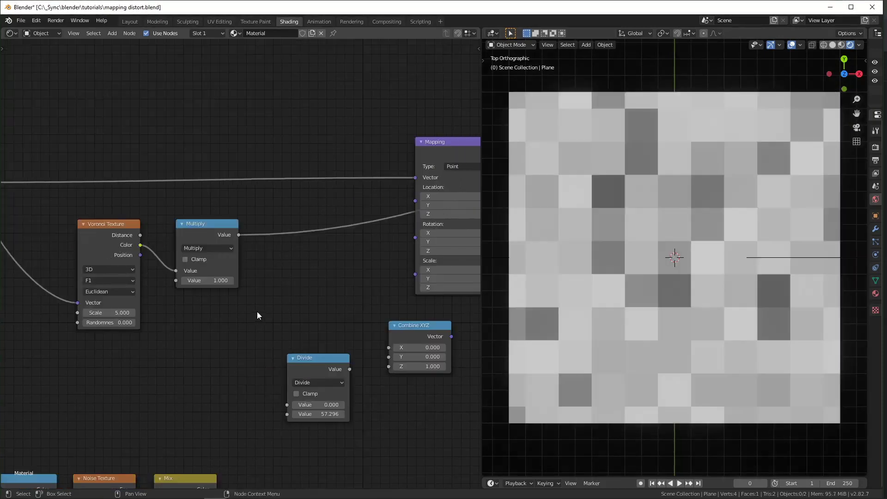
Route the Voronoi Texture's Distance through Multiply and Combine XYZ's Y into the Mapping node's Location, and preview the checker
ctrl+shift+click(136, 237)
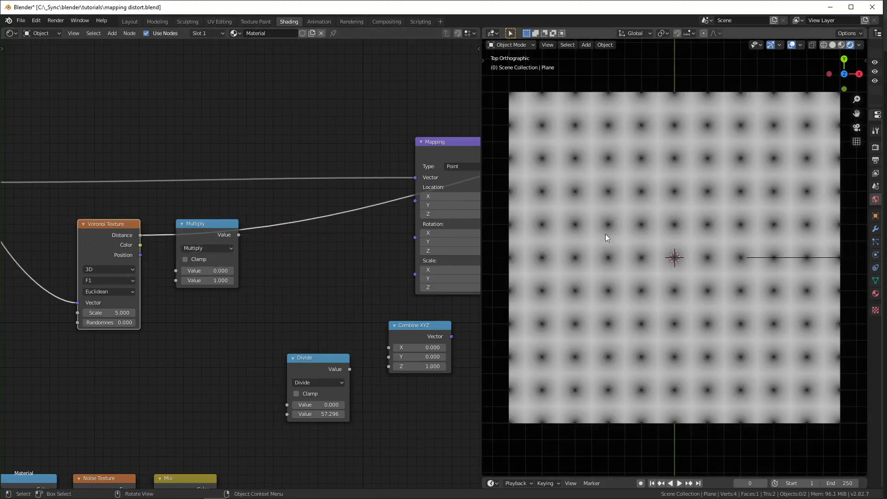
drag(141, 235, 176, 271)
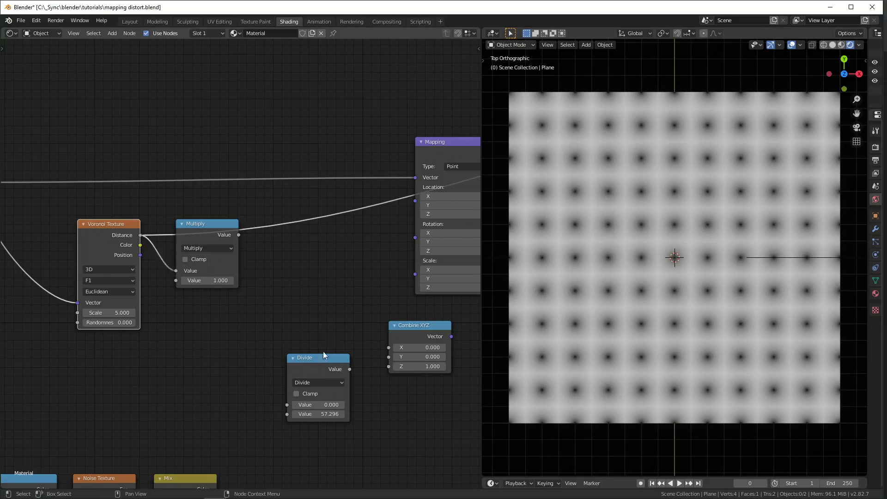
drag(402, 334, 338, 242)
drag(240, 235, 327, 266)
middle_drag(389, 262, 213, 274)
drag(211, 257, 241, 217)
middle_drag(423, 151, 237, 169)
ctrl+shift+click(240, 170)
Try varying the Multiply node's second value on the Distance-driven checker, resetting it to 0
middle_drag(211, 275, 443, 239)
scroll(46, 247, up, 2)
middle_drag(46, 247, 158, 261)
key(BackSpace)
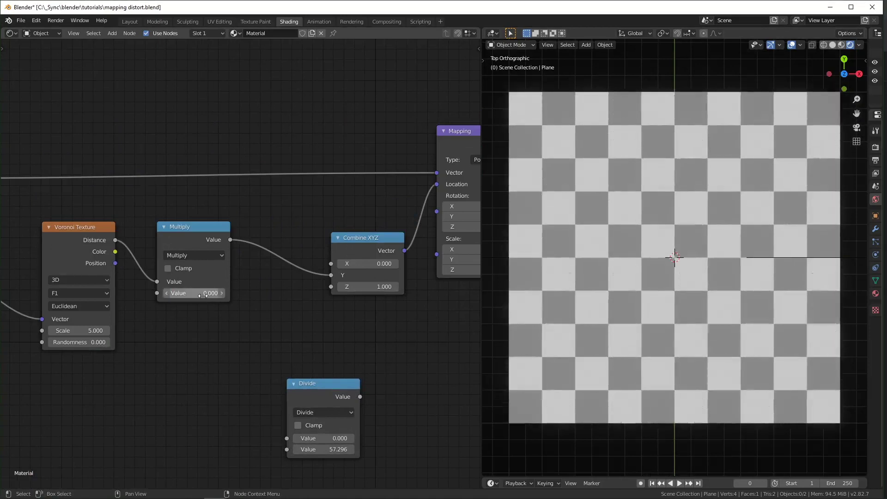
drag(202, 295, 208, 296)
key(BackSpace)
Move the Multiply link to Combine XYZ's Z and the Vector link to the Mapping node's Rotation, and try varying the multiplier
middle_drag(327, 276, 254, 272)
drag(256, 272, 259, 282)
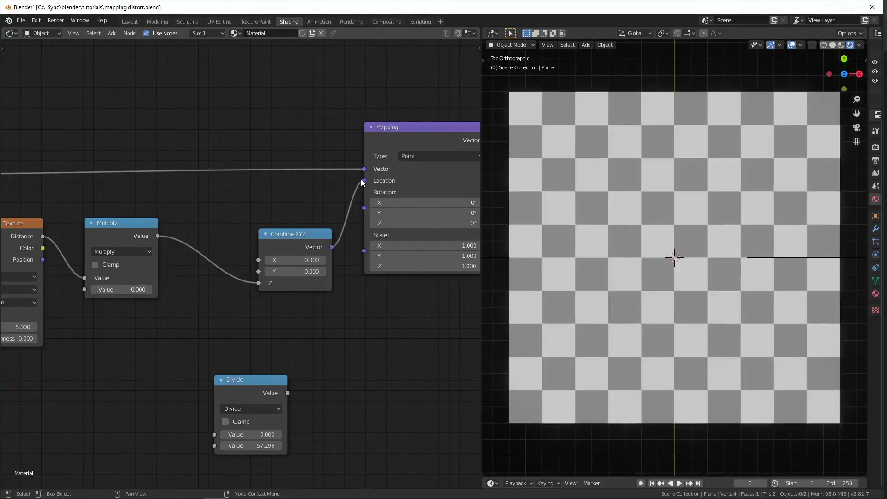
drag(364, 180, 363, 205)
drag(364, 237, 365, 223)
drag(138, 289, 212, 289)
right_click(139, 289)
Drive the Mapping node's Scale with a Multiply Add feeding Combine XYZ's X and Y, and try varying its second value
drag(364, 223, 336, 236)
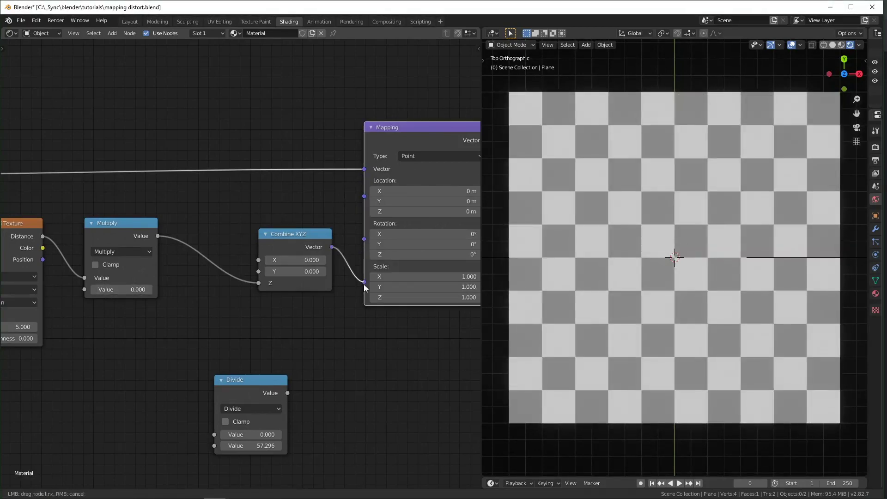
drag(364, 284, 364, 284)
click(135, 254)
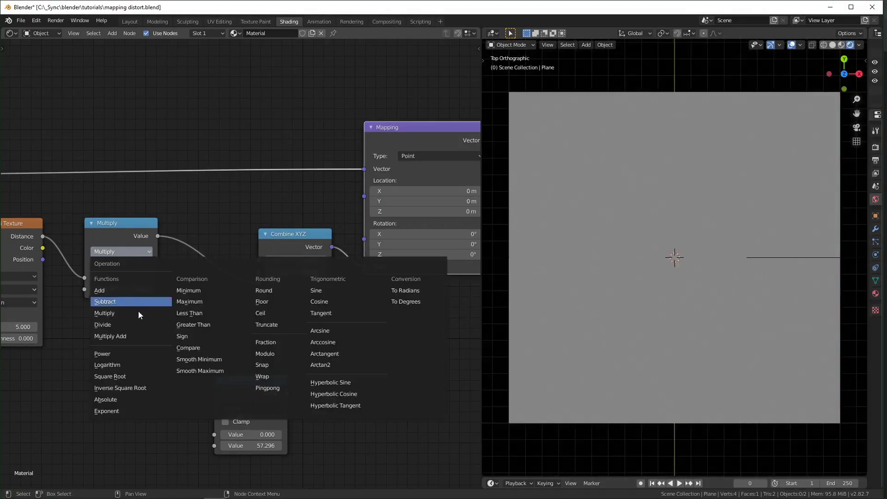
click(130, 337)
drag(158, 236, 259, 271)
drag(331, 247, 364, 281)
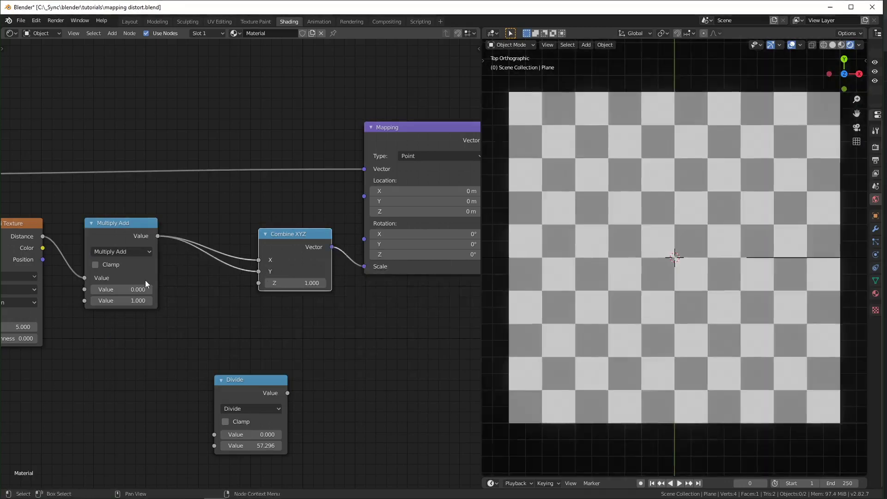
drag(144, 289, 46, 289)
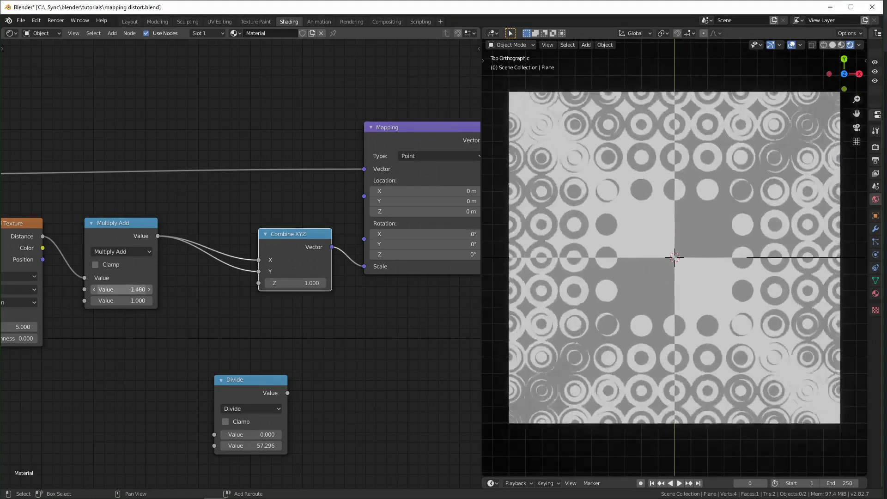
key(Escape)
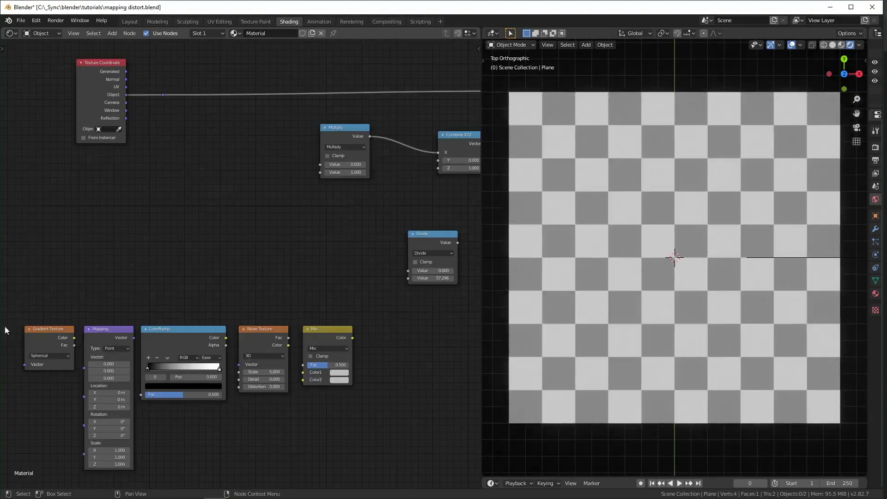
Place the Spherical Gradient Texture before the Multiply node, fed by the Object coordinates, and preview it
drag(55, 325, 269, 143)
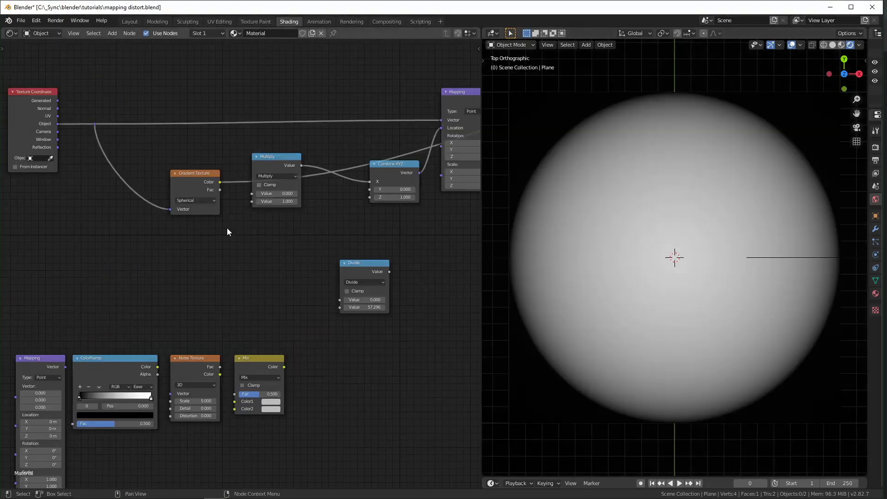
scroll(180, 273, up, 2)
middle_drag(173, 280, 283, 275)
scroll(240, 303, down, 3)
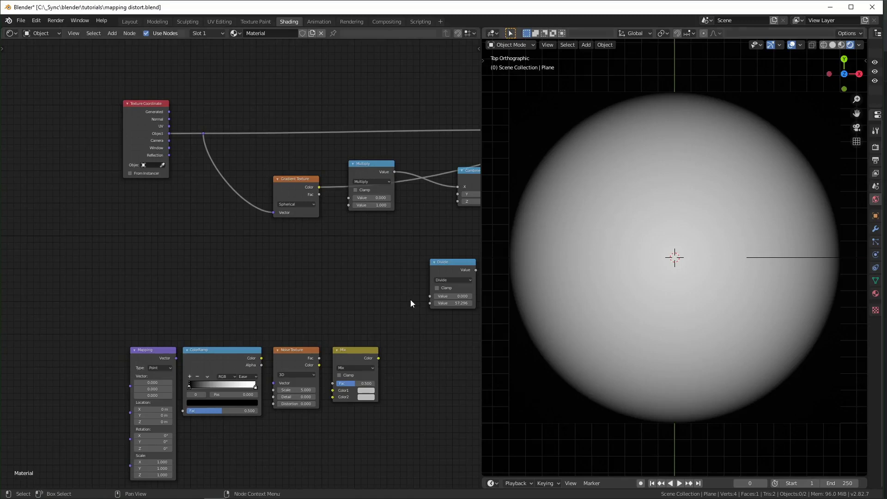
Insert the spare Mapping node between the Object coordinates and the Gradient Texture, and try varying its transform
drag(159, 352, 262, 168)
drag(250, 259, 288, 271)
right_click(250, 259)
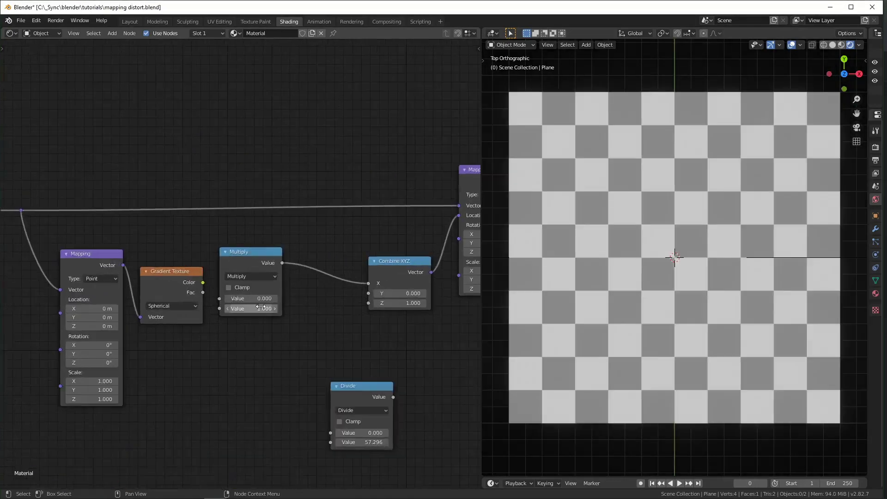
Link the Gradient Texture's Color to the Multiply node's first value and try varying the second value on the checker
middle_drag(215, 291, 187, 288)
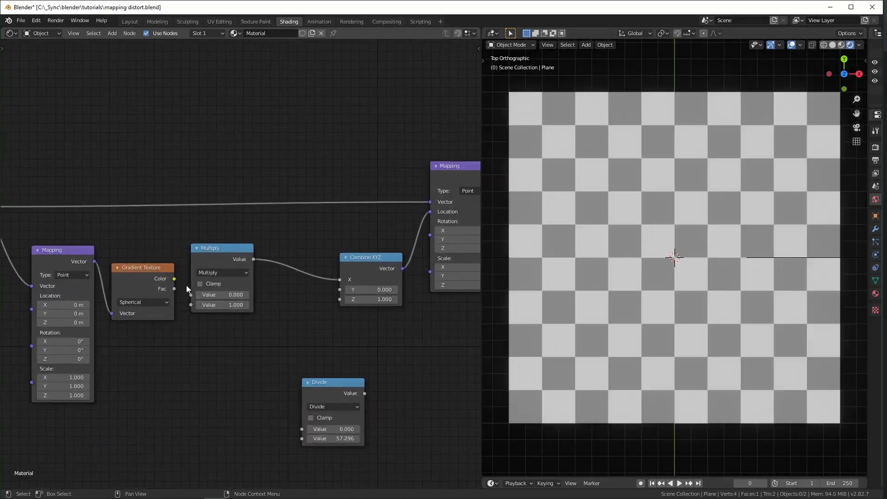
drag(177, 279, 191, 296)
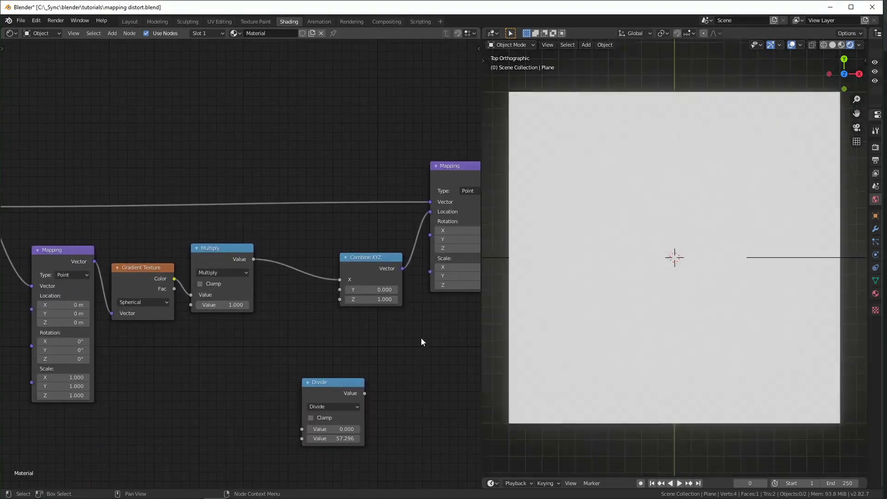
middle_drag(421, 338, 299, 332)
scroll(299, 332, down, 2)
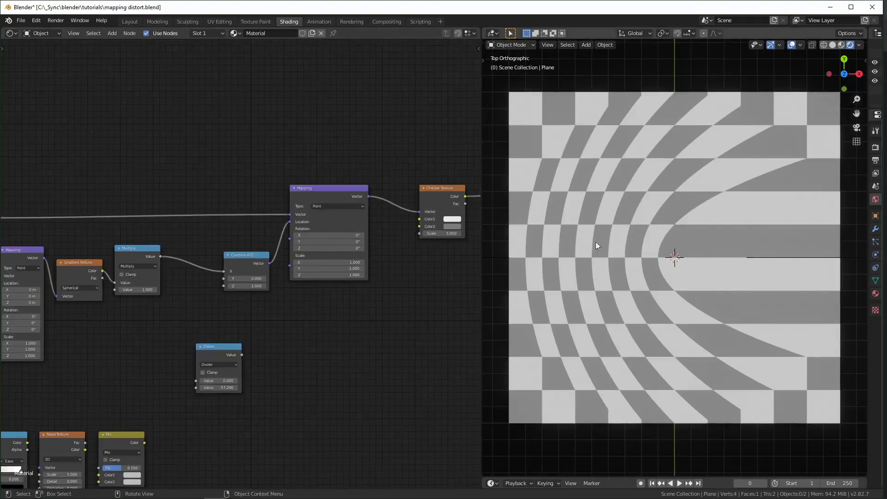
mouse_move(139, 290)
mouse_down()
mouse_move(122, 289)
mouse_move(132, 289)
mouse_up()
right_click(132, 290)
Preview the Gradient Texture as Easing, Spherical and Radial, set it to Linear, and vary the Multiply Add node's second value
ctrl+shift+click(84, 262)
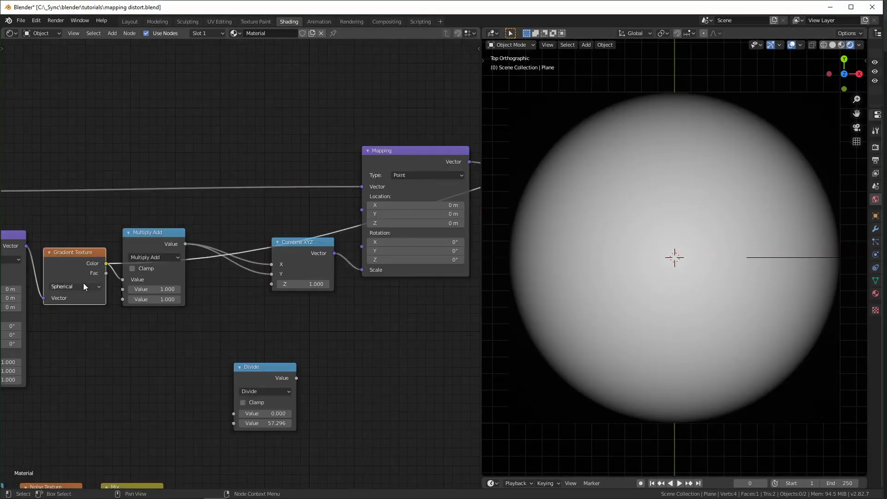
ctrl+scroll(86, 288, up, 1)
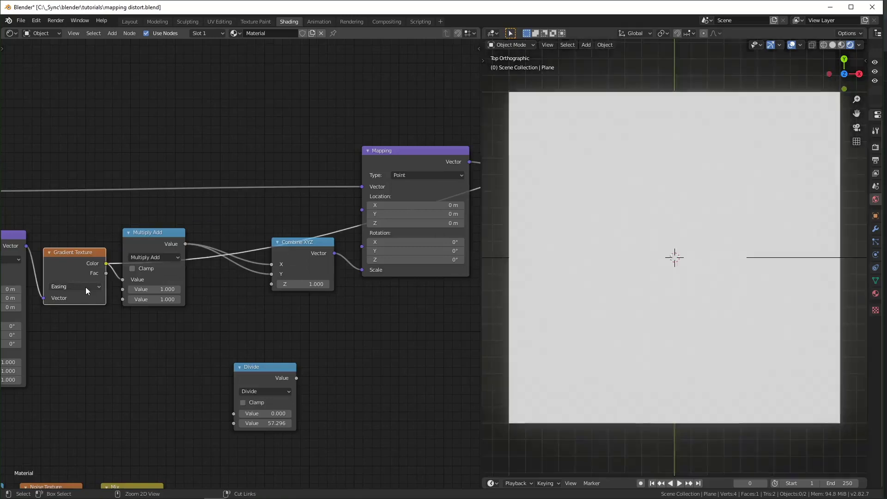
ctrl+scroll(85, 287, down, 1)
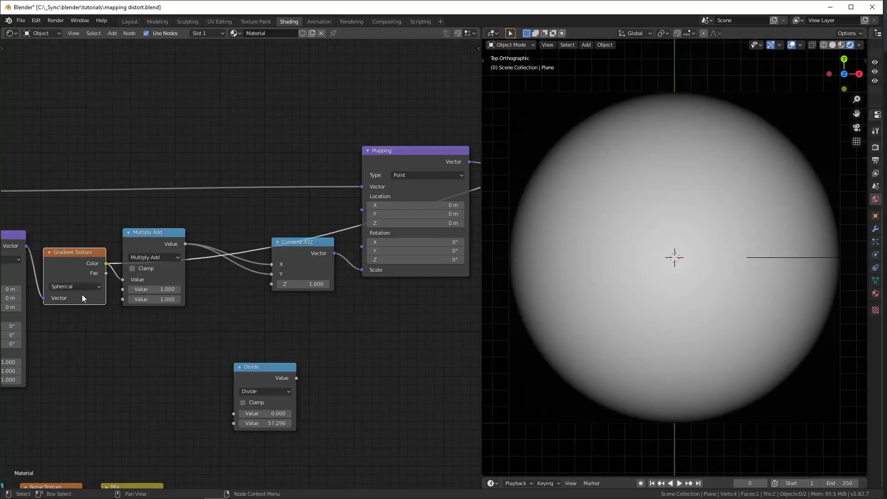
click(82, 287)
click(79, 355)
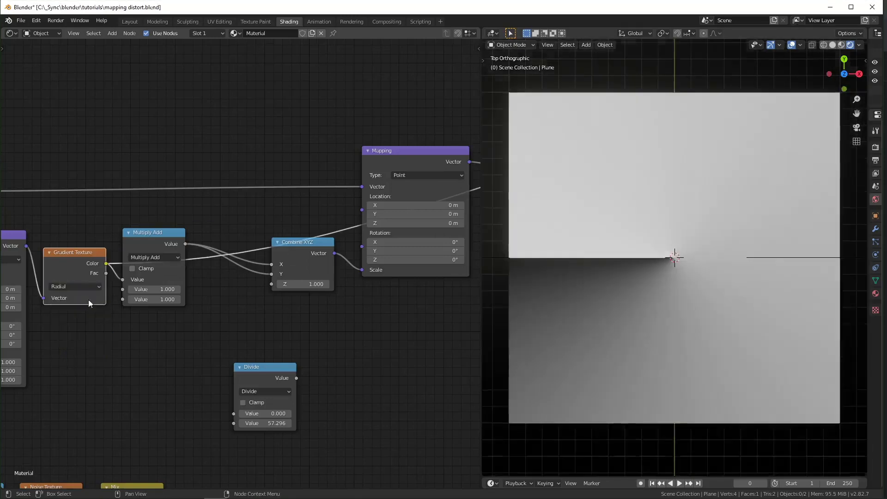
click(93, 286)
click(81, 298)
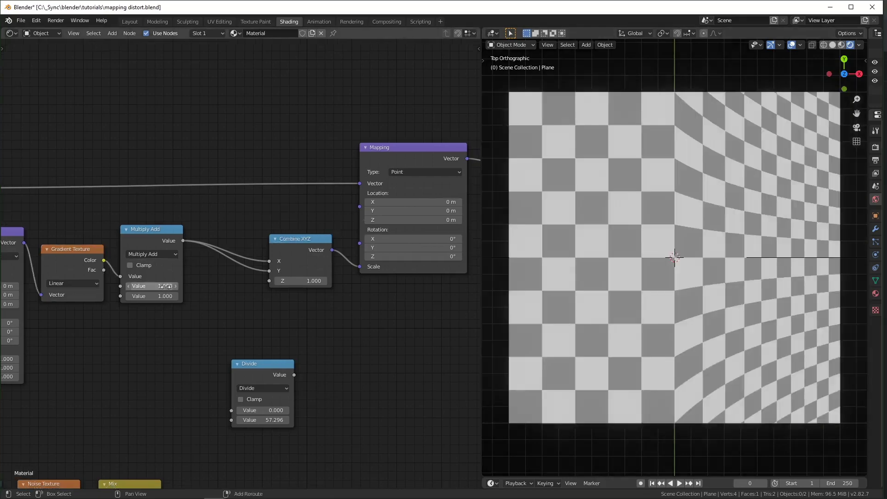
mouse_move(159, 286)
mouse_down()
mouse_move(96, 287)
mouse_move(176, 287)
mouse_up()
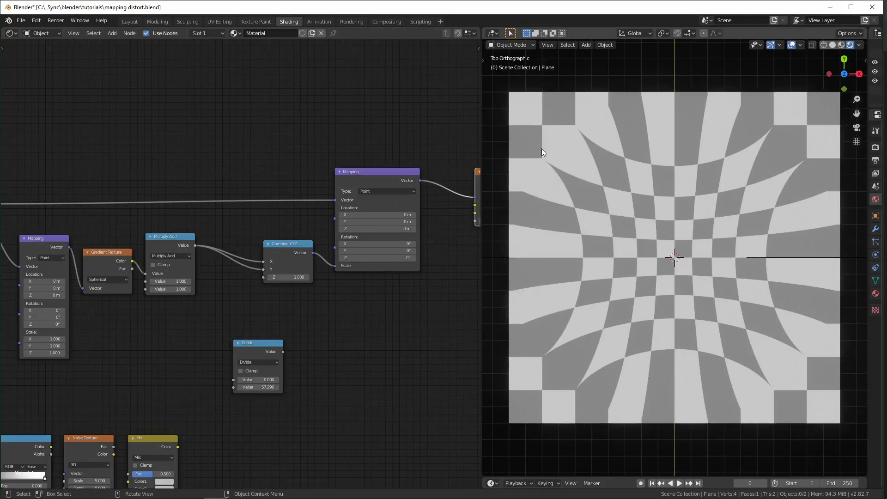
Insert the spare ColorRamp node between the Gradient Texture and the Multiply Add node
middle_drag(183, 361, 265, 324)
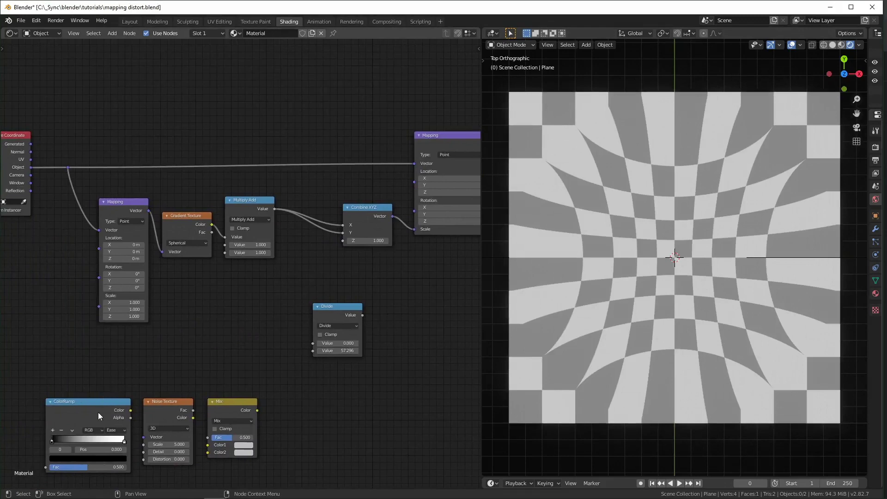
drag(98, 415, 241, 312)
scroll(242, 305, up, 3)
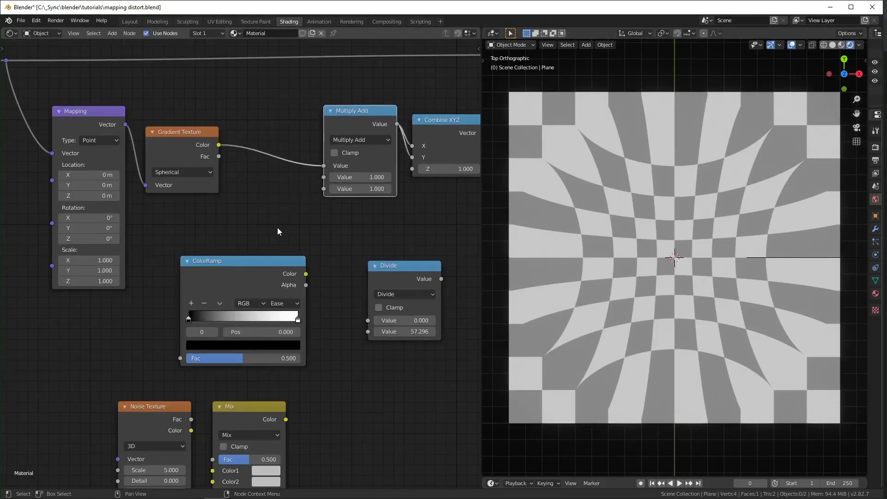
drag(264, 264, 345, 117)
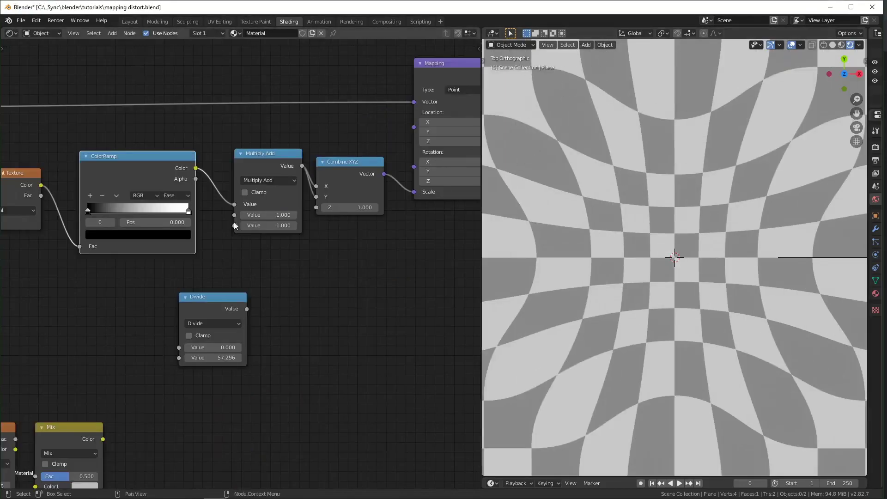
Set the ColorRamp's interpolation to Linear and view the whole distorted checker plane
middle_drag(178, 194, 258, 217)
click(258, 219)
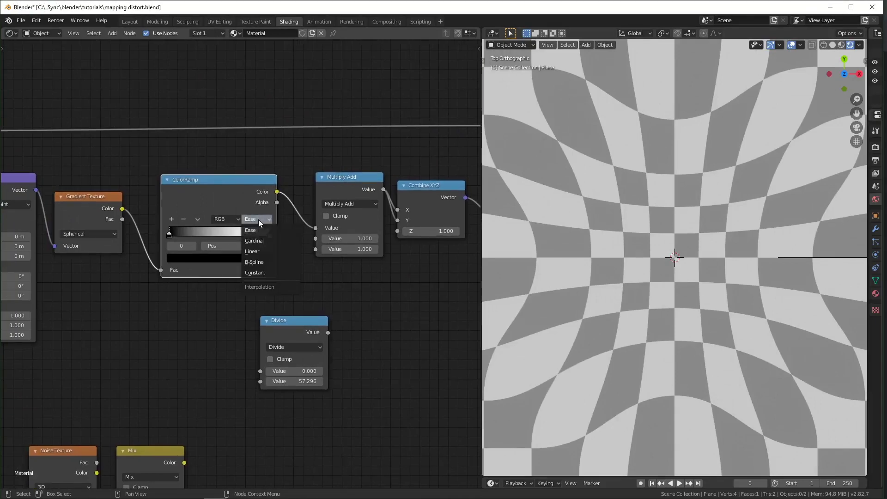
click(259, 252)
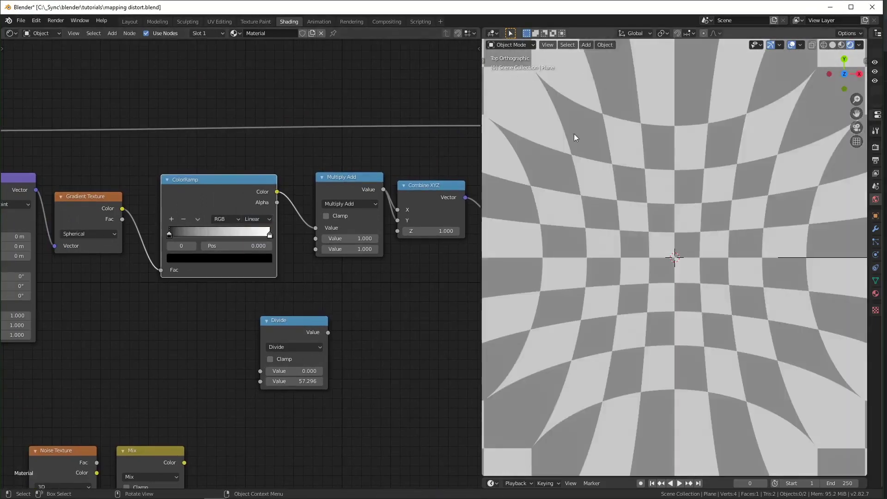
scroll(708, 278, down, 5)
scroll(709, 278, up, 1)
middle_drag(372, 285, 370, 287)
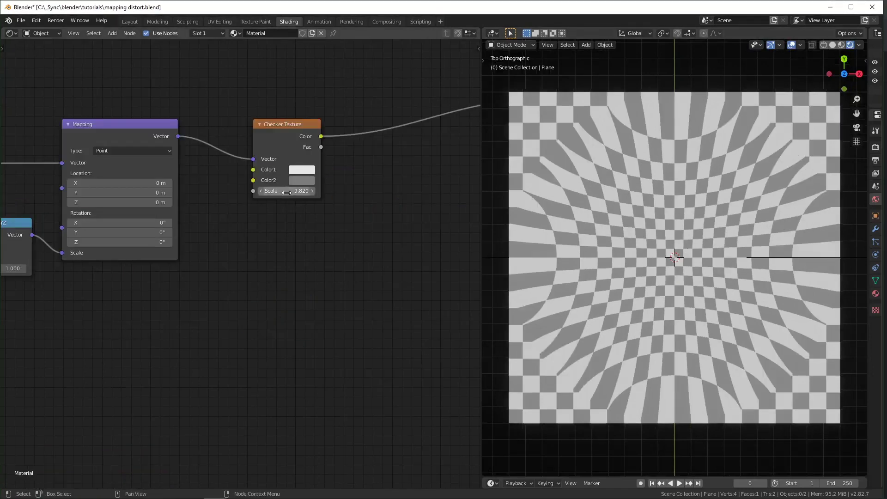
Increase the Checker Texture's scale and set the ColorRamp's interpolation to Ease
drag(286, 192, 37, 273)
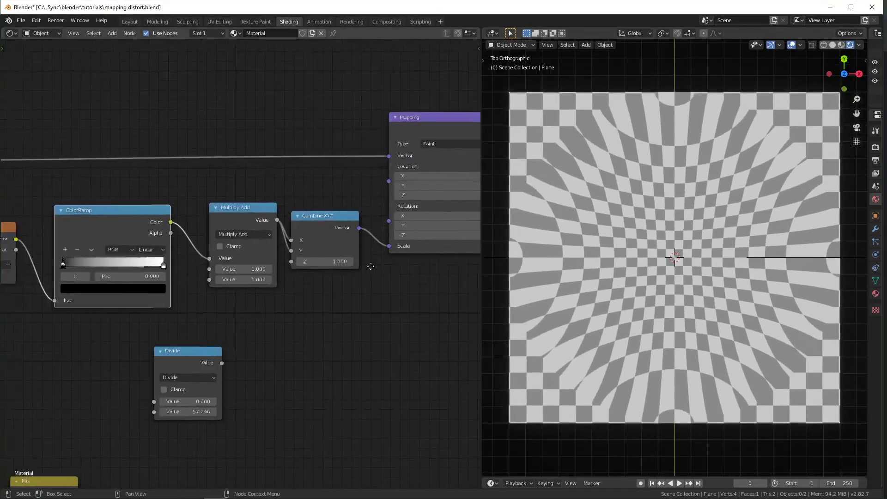
middle_drag(371, 266, 331, 239)
click(224, 219)
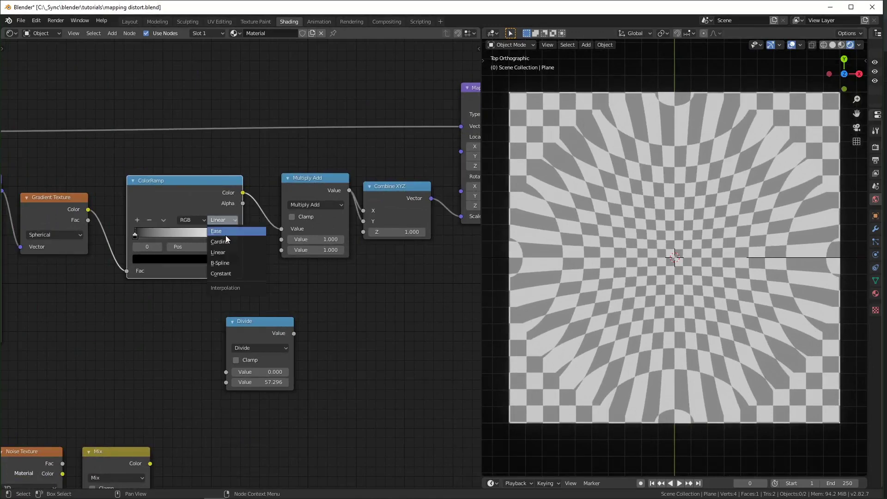
click(226, 234)
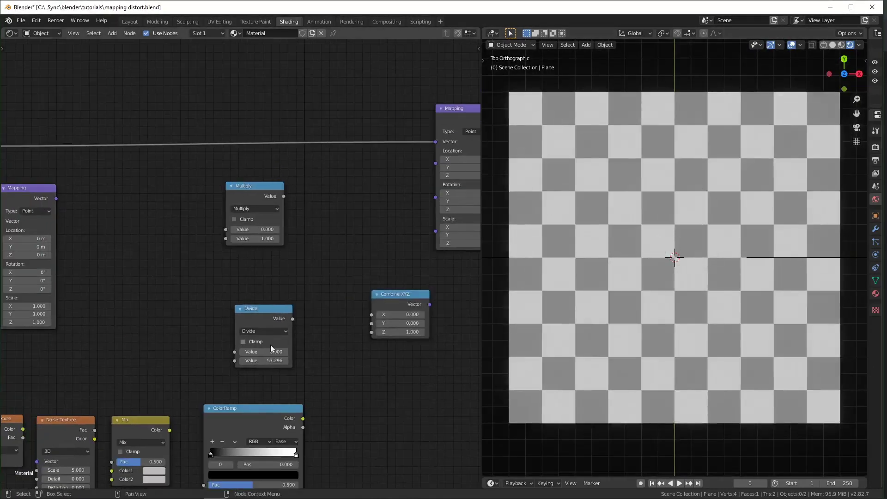
Place the Noise Texture between the spare Mapping node and the Multiply node, linking its Fac to the first value
drag(65, 420, 147, 197)
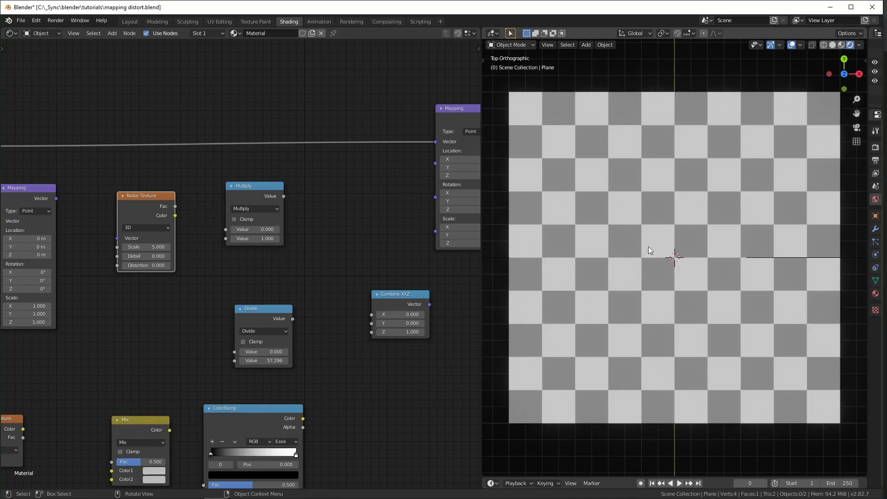
drag(50, 199, 118, 238)
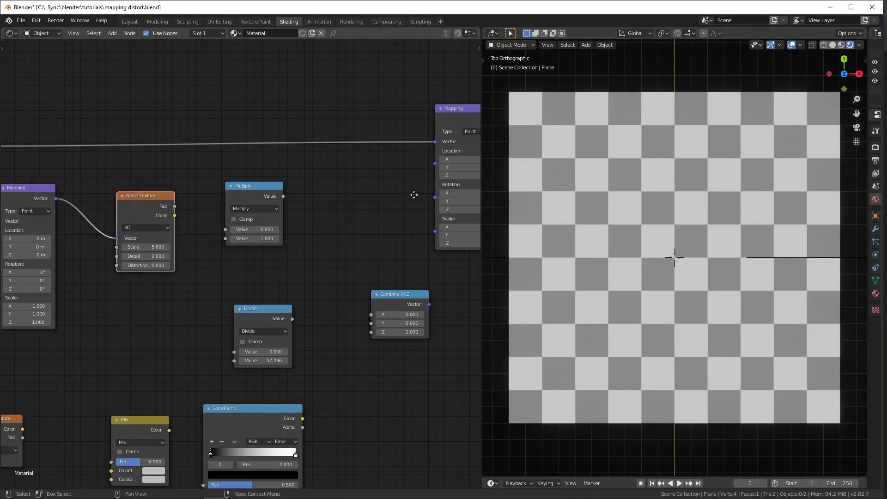
middle_drag(412, 194, 344, 207)
drag(133, 234, 203, 238)
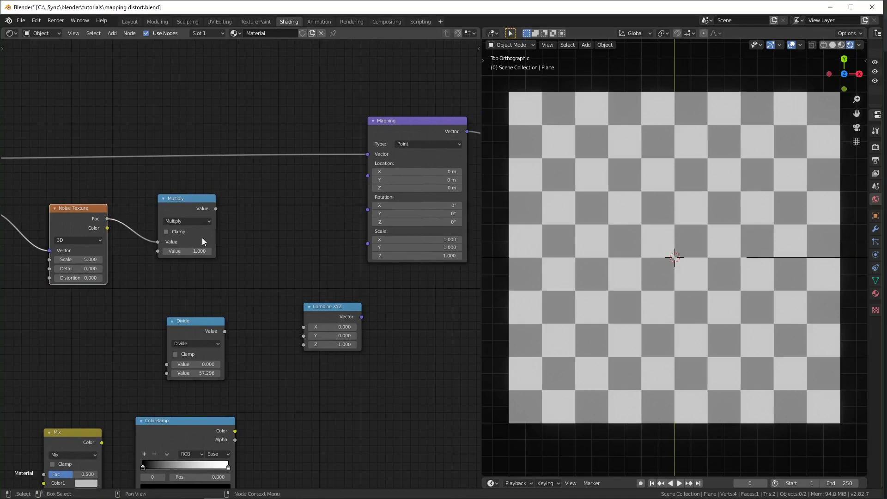
Connect the Multiply output to the final Mapping node's Location and then its Rotation, varying the second Multiply value for each
drag(224, 212, 366, 176)
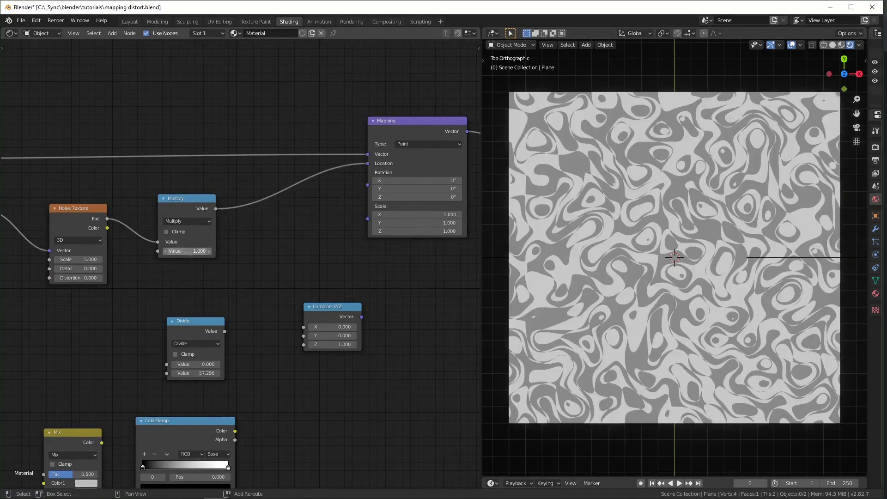
mouse_move(185, 252)
mouse_down()
mouse_move(139, 251)
mouse_move(162, 251)
mouse_up()
drag(216, 208, 287, 202)
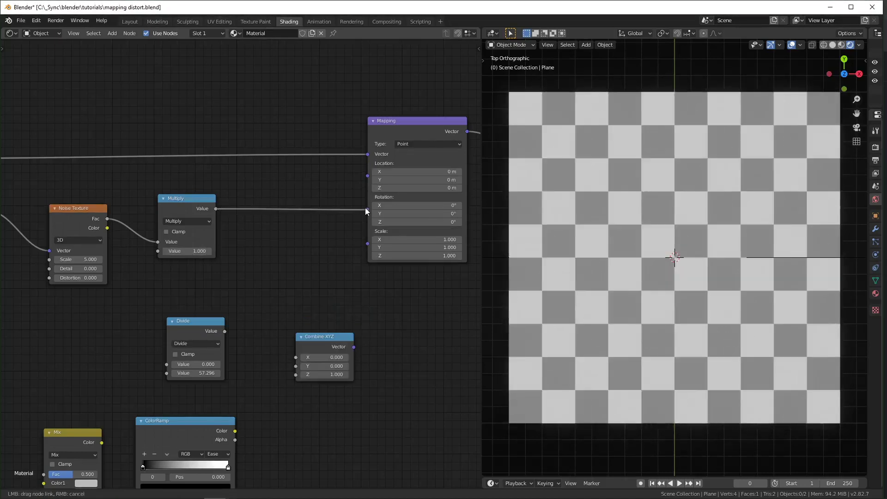
drag(365, 211, 367, 211)
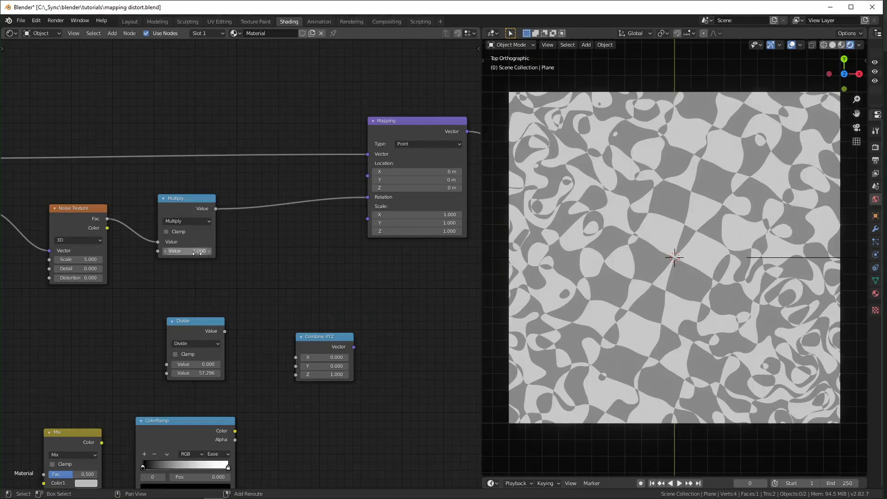
mouse_move(197, 253)
mouse_down()
mouse_move(161, 253)
mouse_move(203, 253)
mouse_up()
Try the Multiply output on Scale, then route it through Combine XYZ's X and Y into Location with a multiplier of 0.180
drag(368, 197, 367, 232)
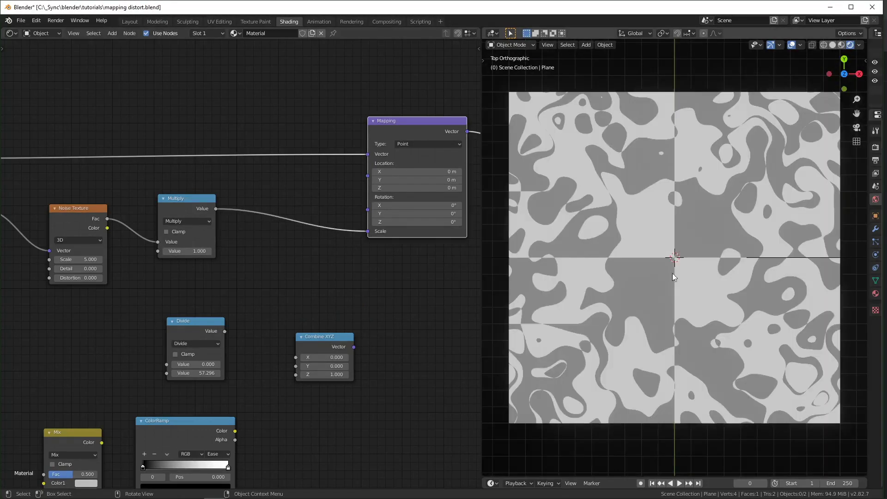
mouse_move(202, 247)
mouse_down()
mouse_move(232, 247)
mouse_move(202, 247)
mouse_up()
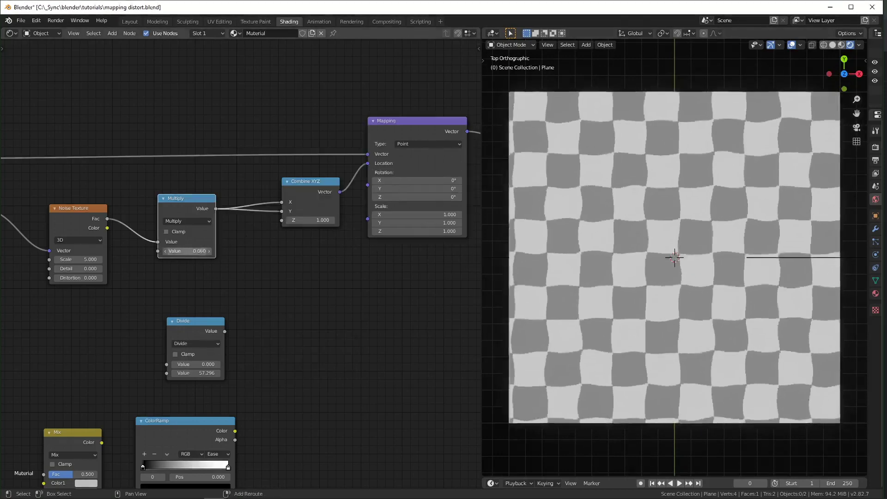
mouse_move(194, 251)
mouse_down()
mouse_move(212, 251)
mouse_move(178, 251)
mouse_move(187, 251)
mouse_up()
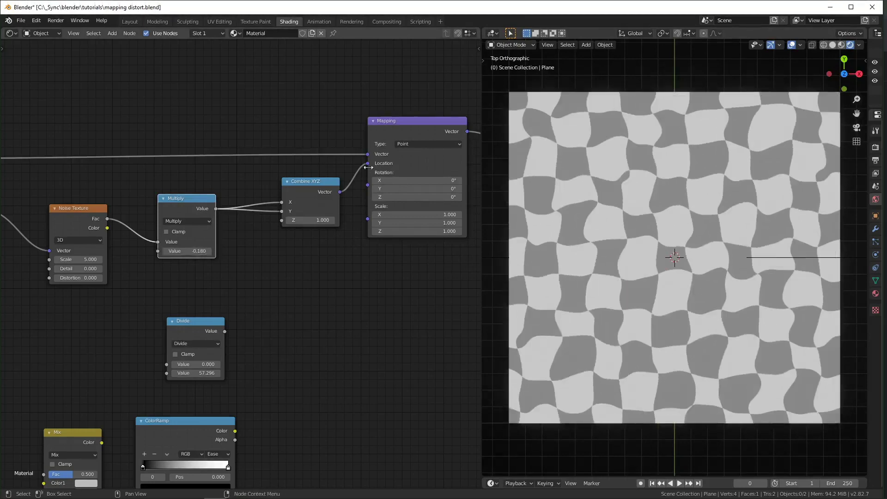
Drive Rotation from Combine XYZ with Multiply feeding only Z, set the multiplier to 0.460, and vary the noise Distortion
drag(369, 164, 338, 167)
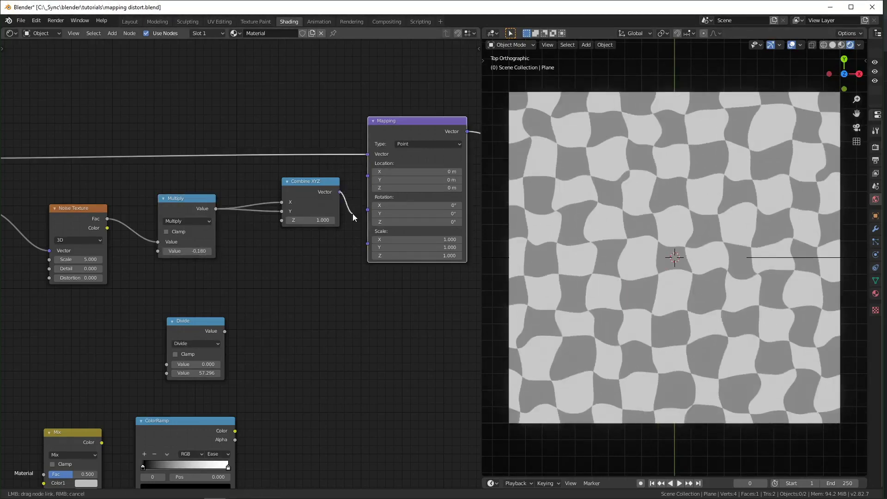
drag(364, 204, 367, 205)
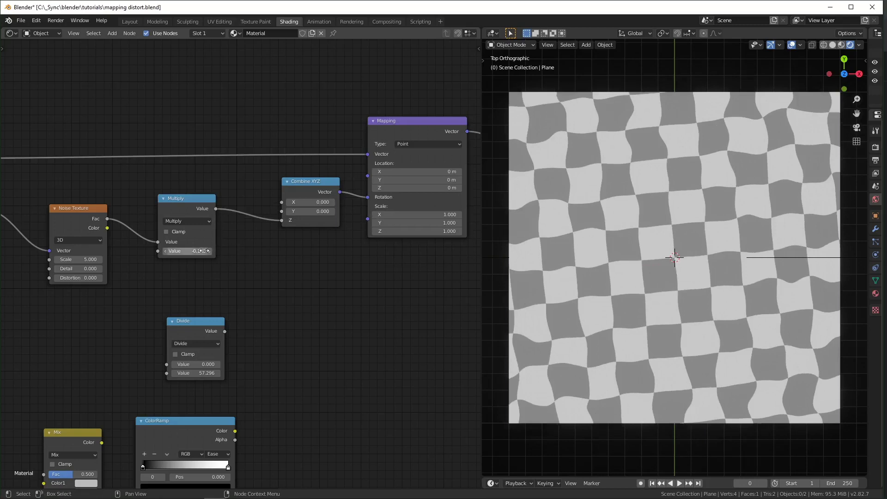
drag(187, 251, 210, 251)
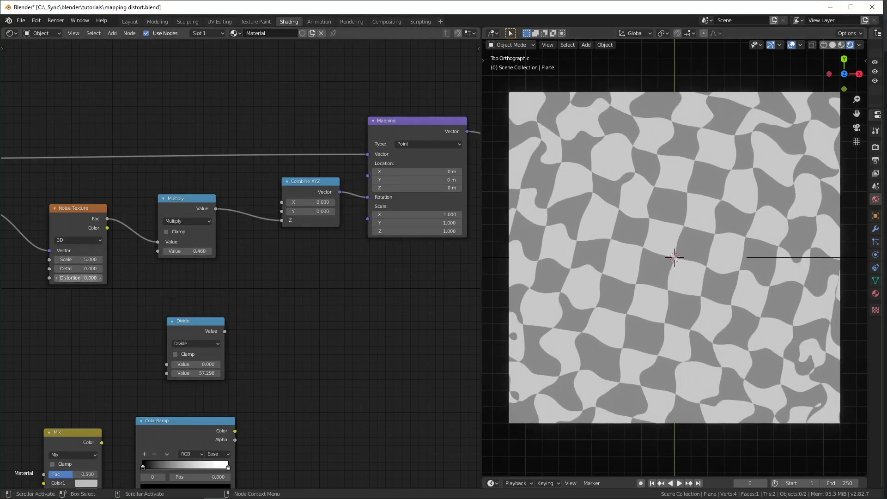
drag(77, 277, 132, 282)
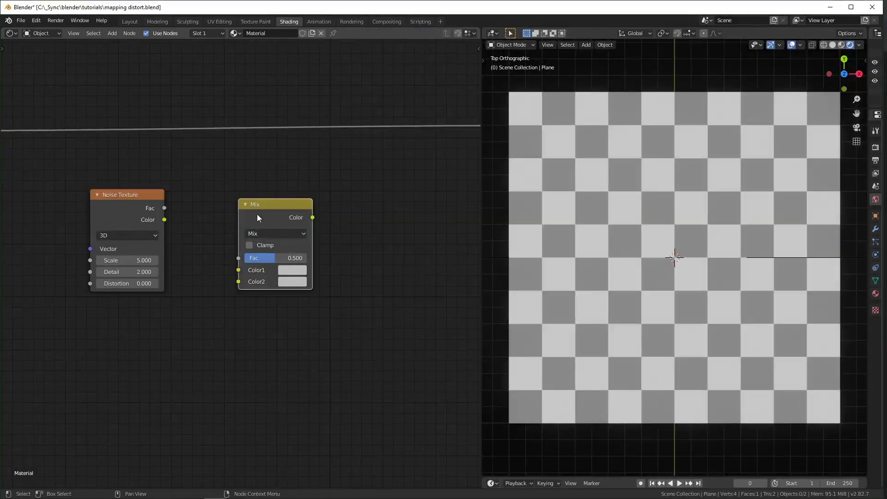
Insert the Mix node between the Object coordinates and the Mapping node, and feed its Color2 from the Noise Texture
scroll(337, 215, down, 2)
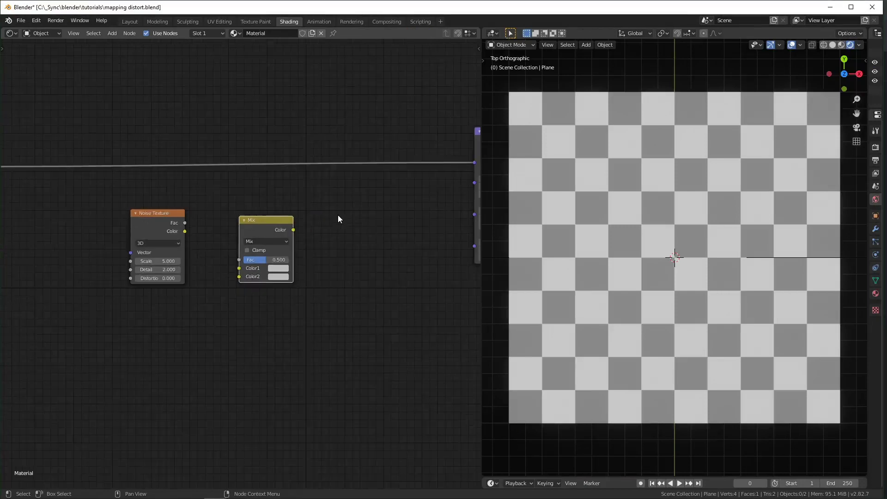
middle_drag(337, 214, 299, 234)
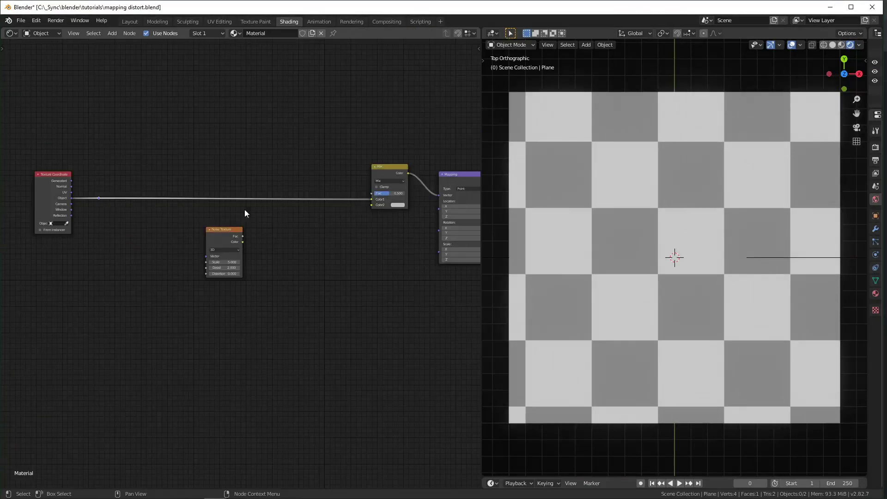
drag(98, 197, 372, 204)
middle_drag(378, 242, 148, 331)
scroll(337, 288, up, 4)
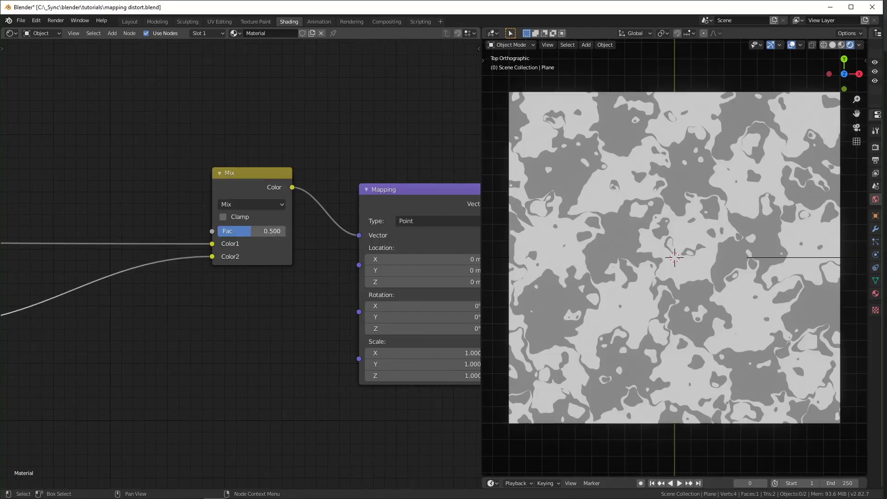
Vary the Mix node's factor between 0.000 and 1.000 to compare the object coordinates with the noise on the checker
mouse_move(252, 231)
mouse_down()
mouse_move(218, 231)
mouse_move(281, 231)
mouse_move(220, 231)
mouse_move(251, 231)
mouse_up()
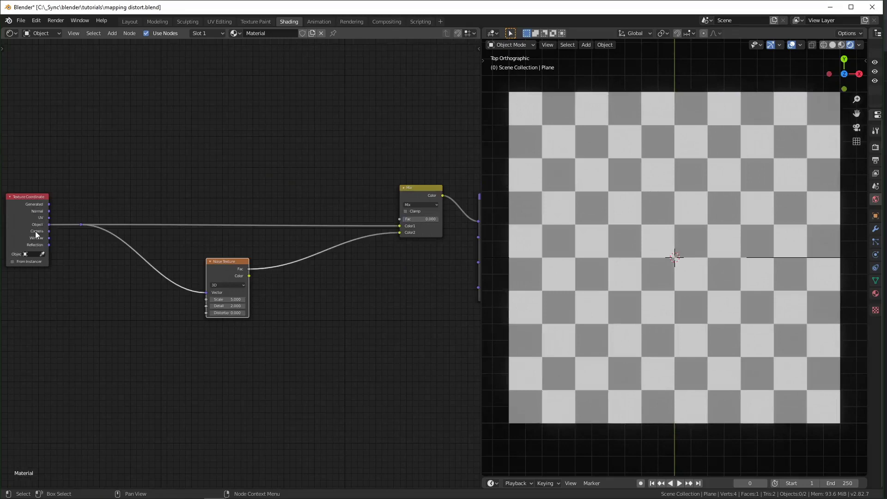
drag(410, 220, 443, 220)
scroll(235, 269, up, 7)
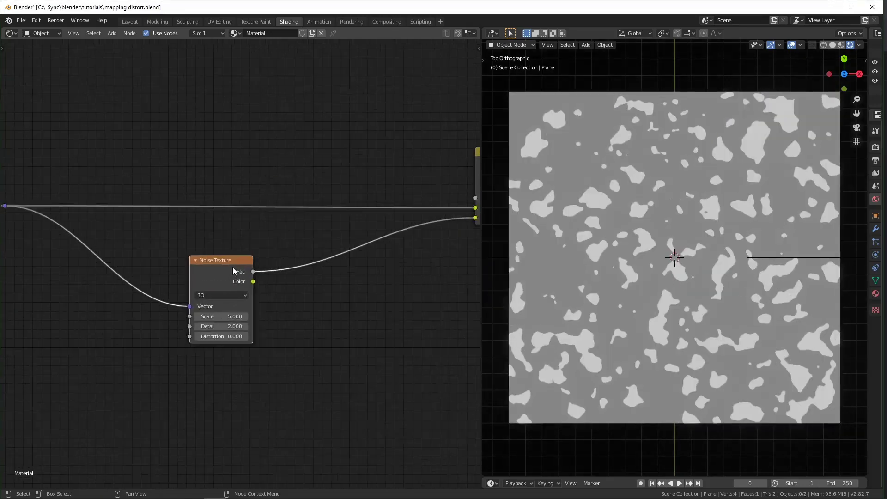
scroll(28, 211, down, 6)
middle_drag(63, 234, 139, 230)
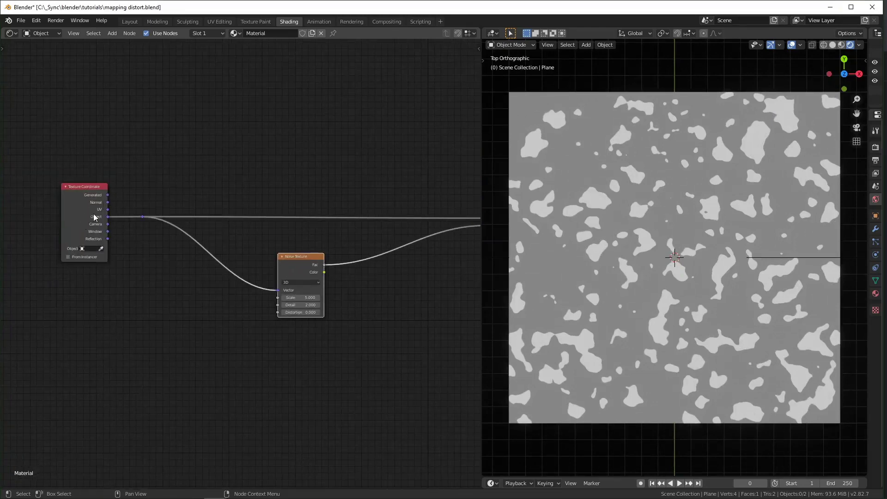
middle_drag(323, 248, 16, 269)
scroll(203, 223, up, 4)
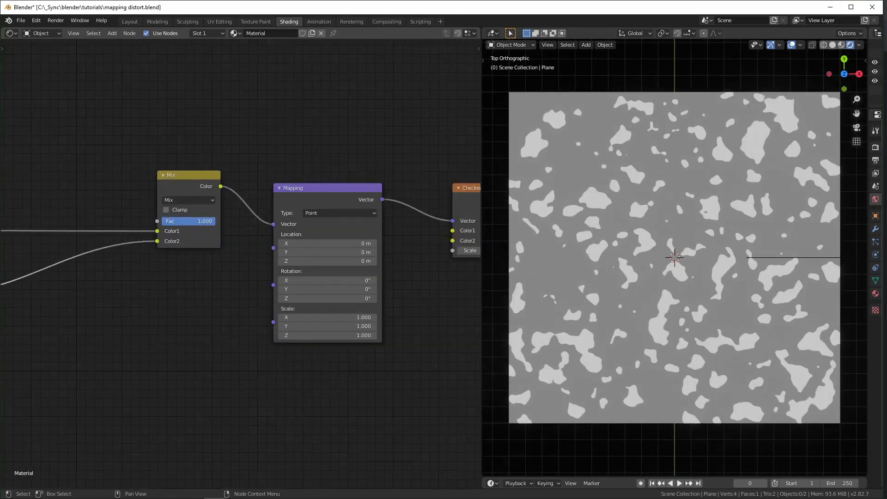
drag(205, 221, 175, 221)
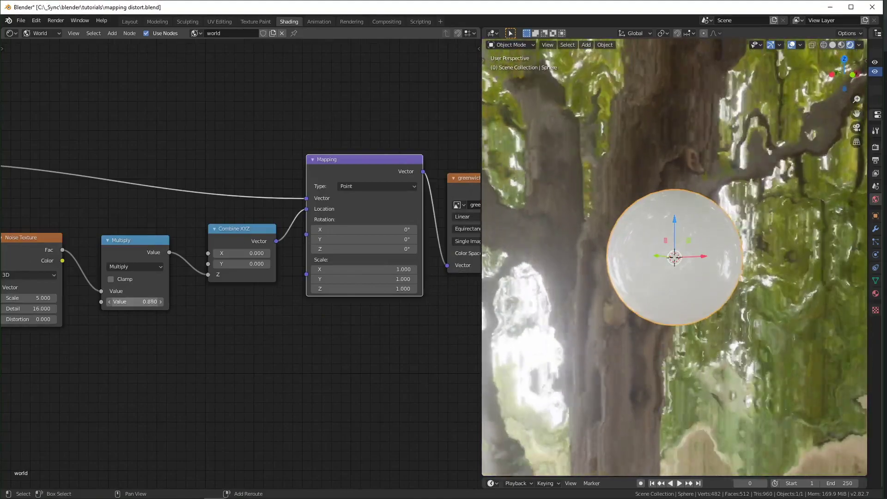
In the world nodes, vary the Multiply value driving the environment image's Mapping Location and then its Rotation
drag(152, 301, 131, 302)
middle_drag(664, 259, 527, 283)
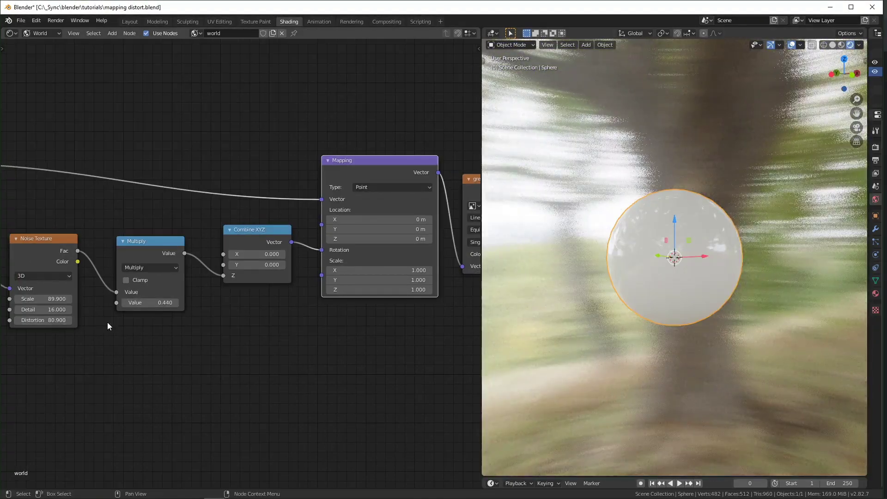
drag(177, 306, 159, 306)
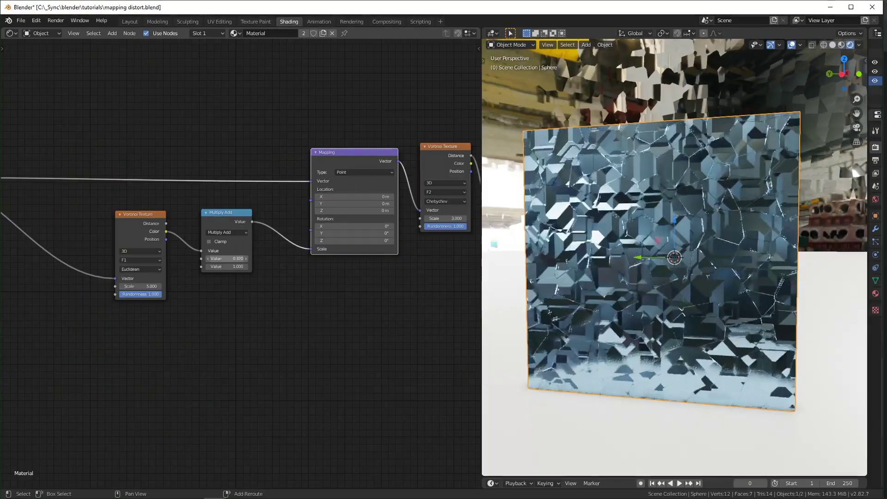
In the panel's material, increase the Multiply Add multiplier, set the driving Voronoi Texture's Randomness to 0.000, and inspect the surface closely
drag(227, 259, 329, 259)
mouse_move(158, 295)
mouse_down()
mouse_move(114, 294)
mouse_move(158, 295)
mouse_up()
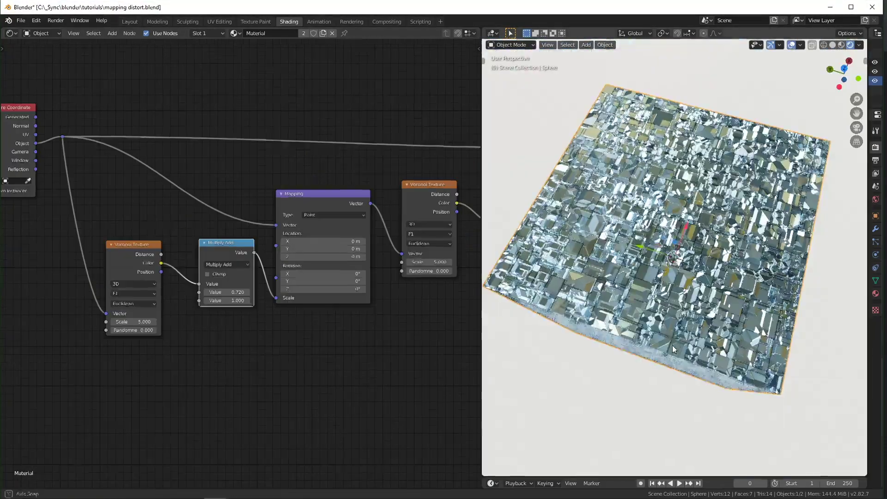
scroll(672, 345, up, 5)
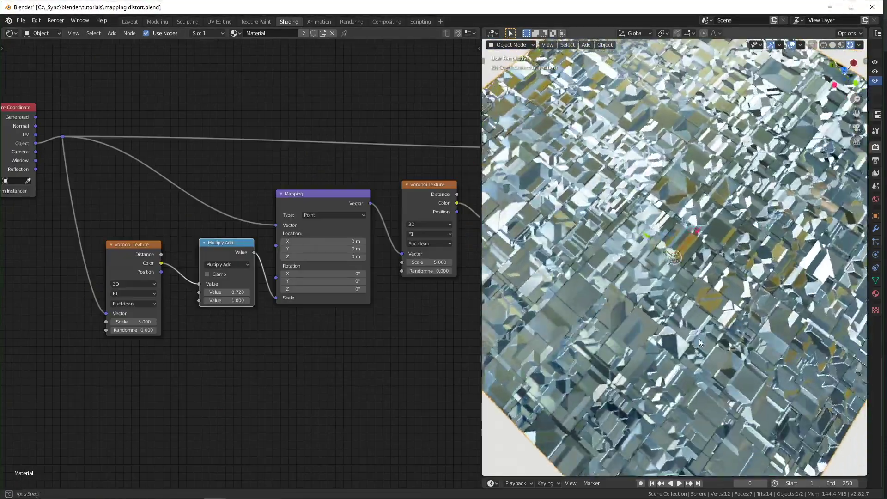